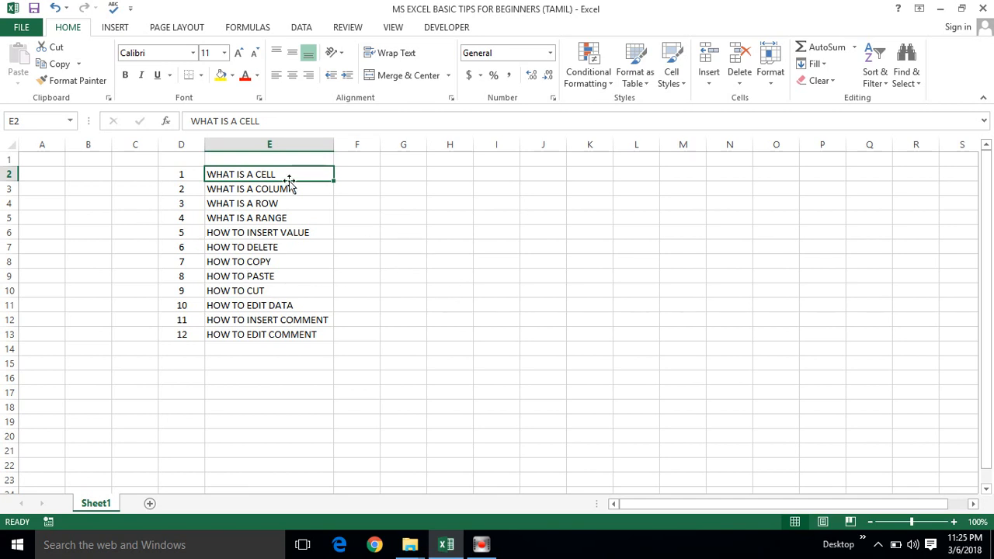
Go over the first topics in the list, selecting WHAT IS A CELL and WHAT IS A COLUMN.
left_click(253, 191)
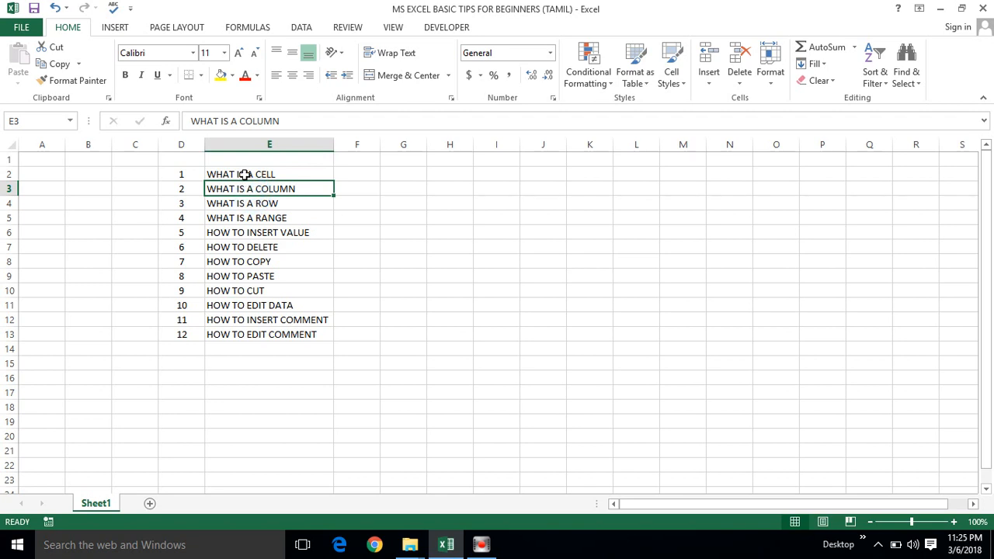
left_click(244, 174)
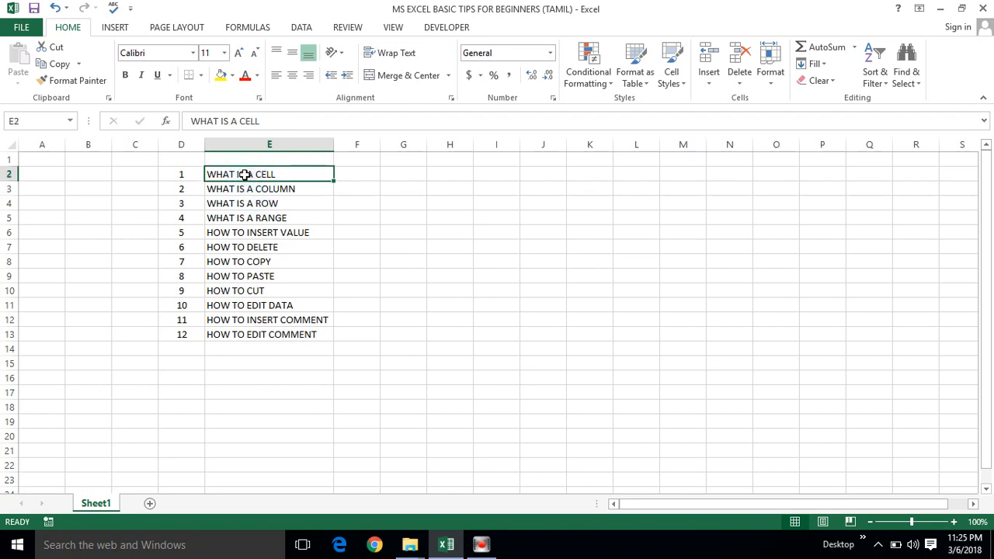
left_click(196, 263)
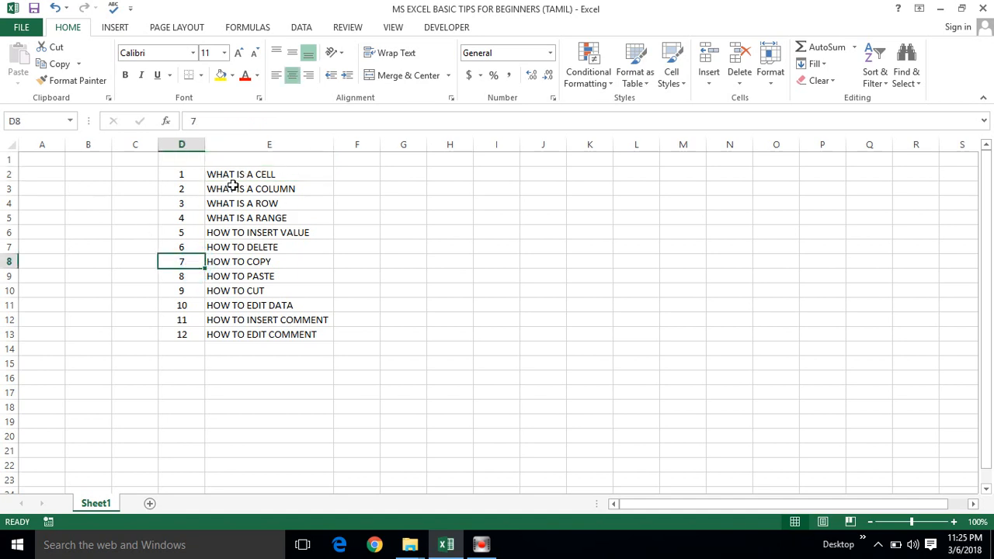
left_click(326, 187)
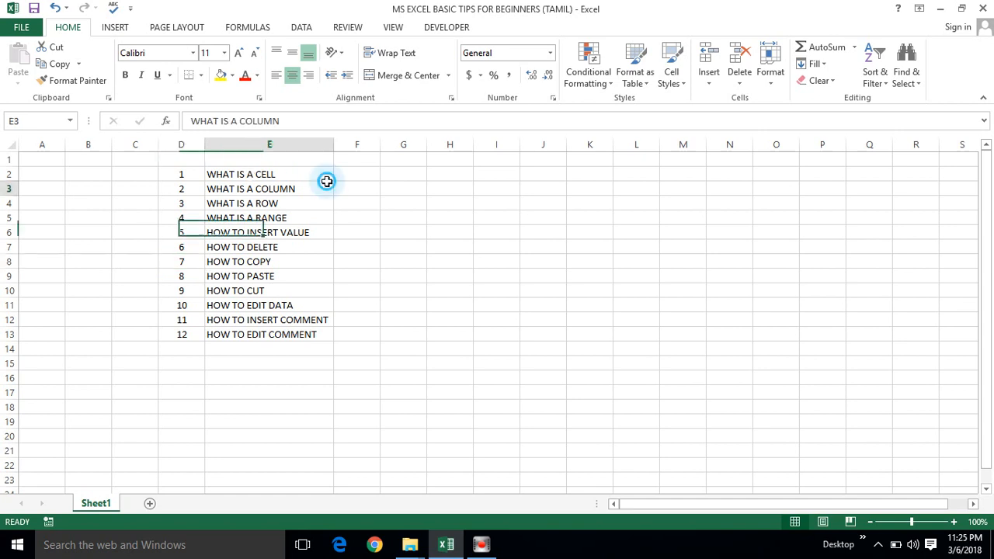
Select single blank cells beside the topic list, such as G3, H3, I4 and F5, to illustrate what a cell is.
left_click(405, 191)
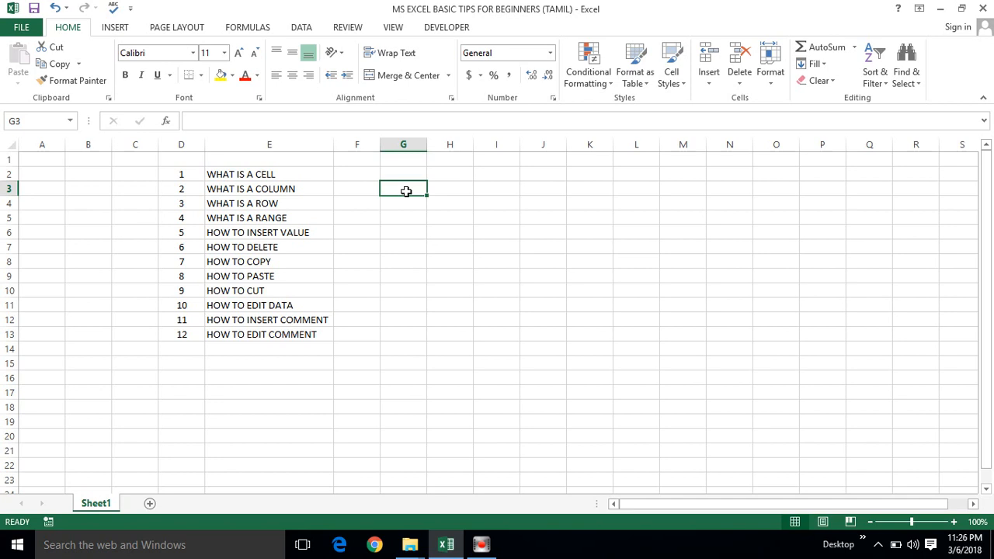
left_click(449, 190)
left_click(516, 184)
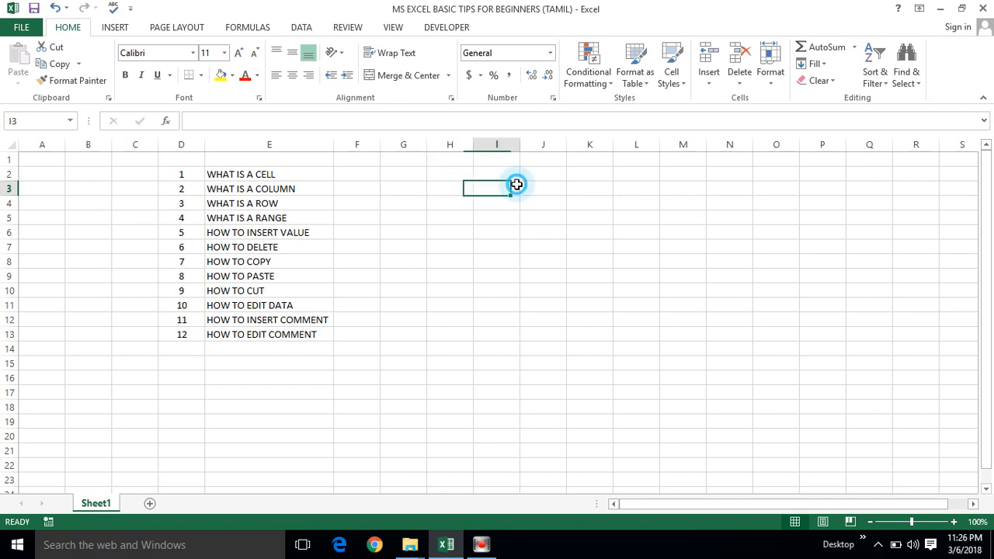
left_click(525, 186)
left_click(488, 205)
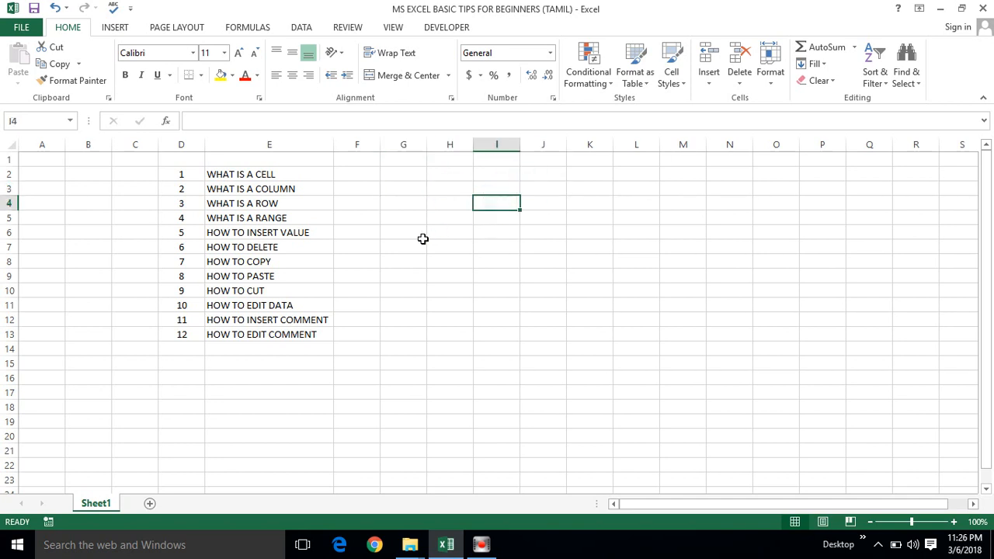
left_click(423, 239)
left_click(374, 216)
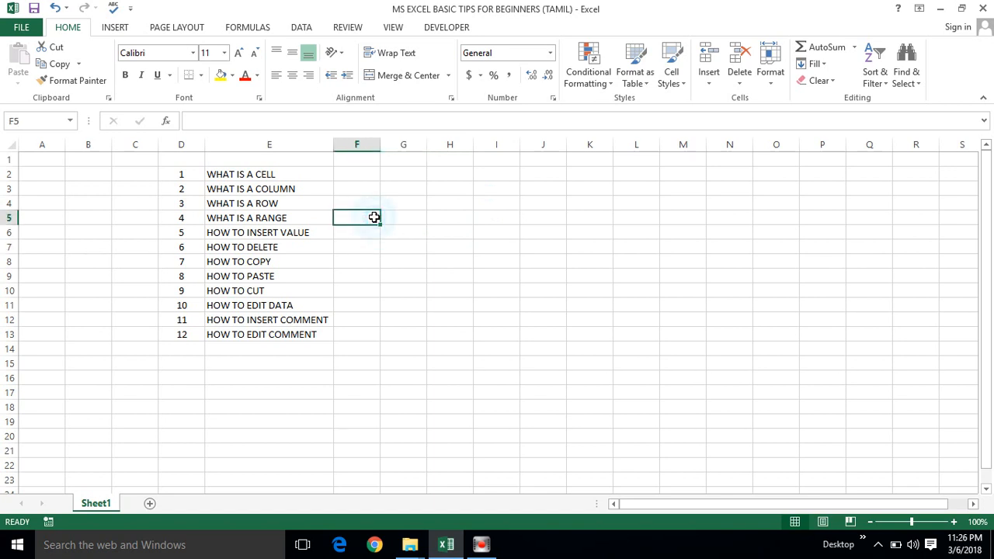
left_click(448, 190)
left_click(411, 218)
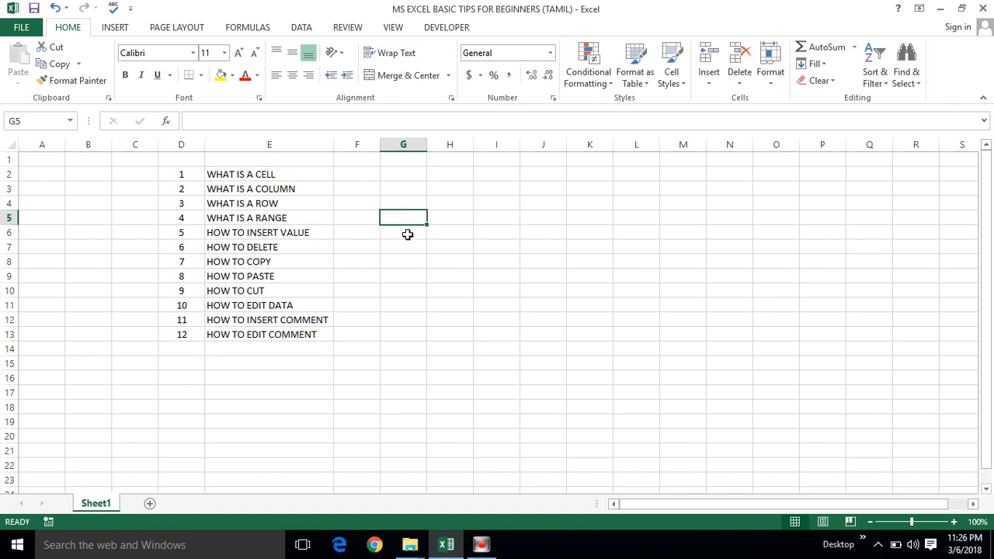
Trace the address of cell G6 by selecting the cell, all of column G and all of row 6.
left_click(407, 234)
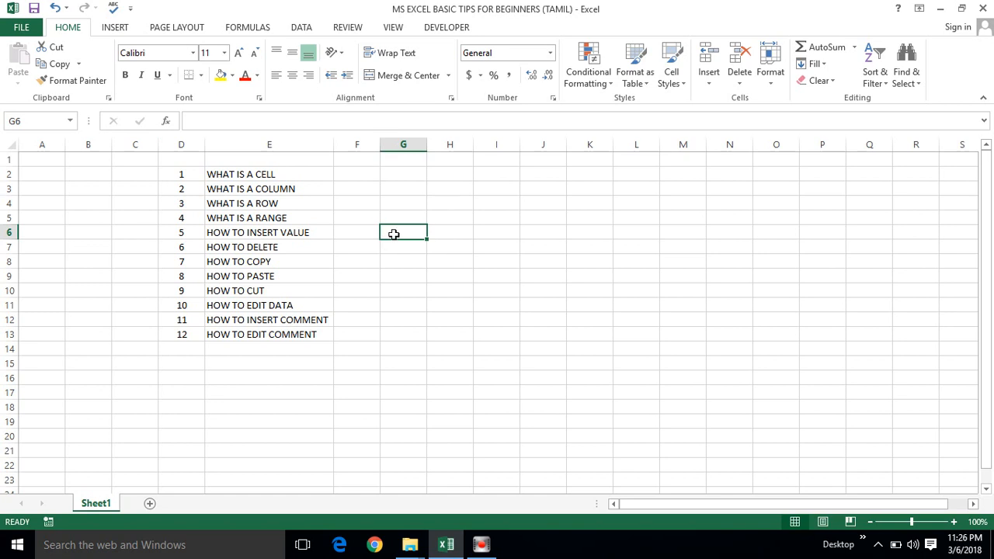
left_click(402, 140)
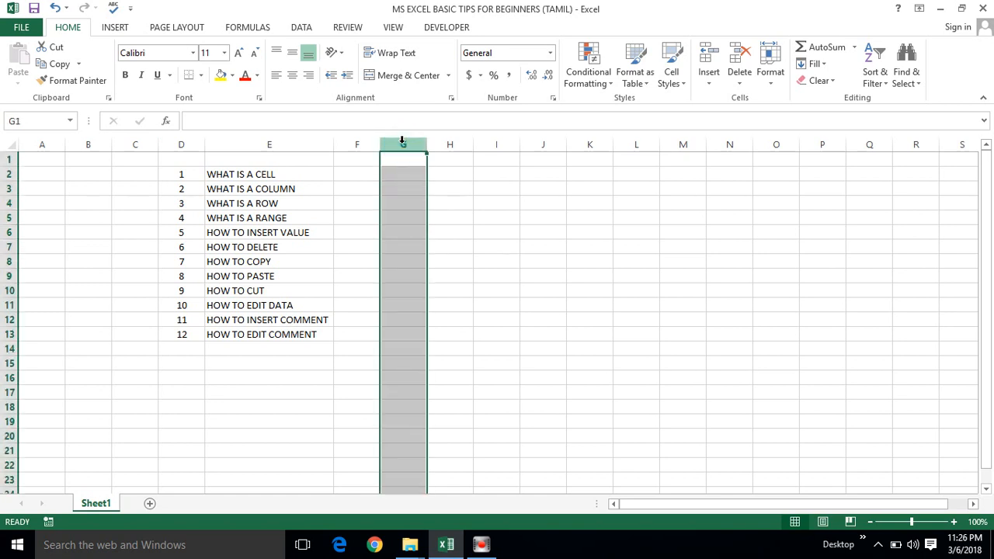
left_click(390, 227)
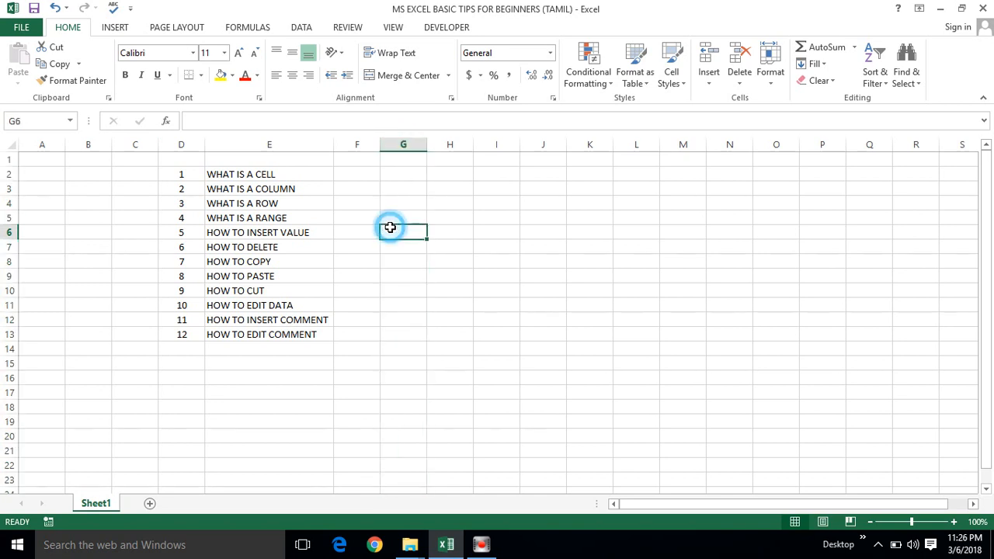
left_click(6, 231)
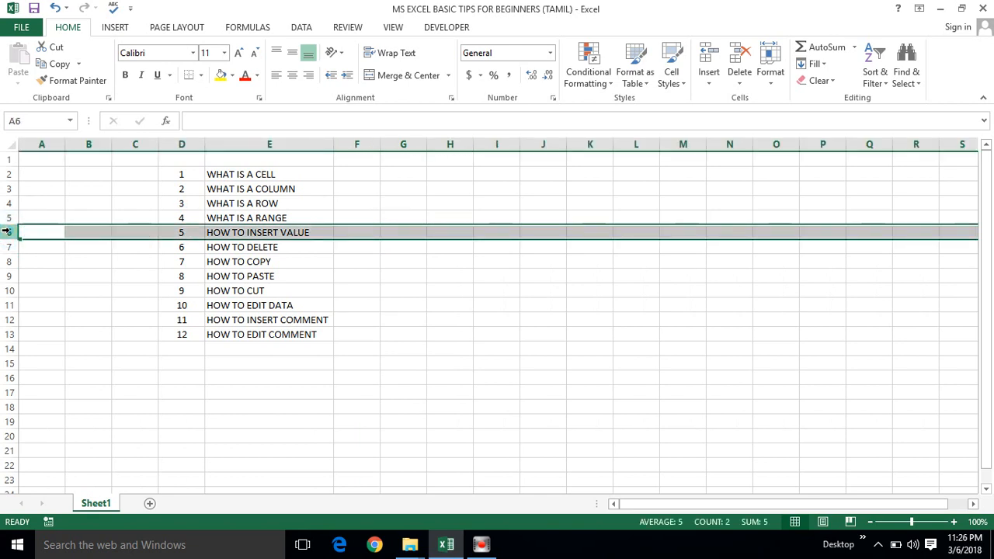
left_click(406, 230)
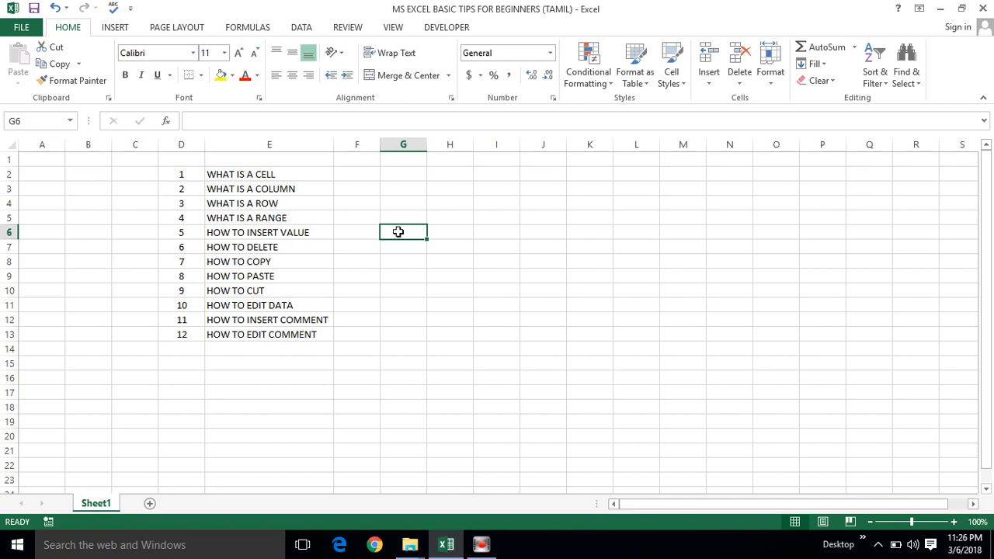
Select further blank cells one at a time, including I5, H7, F2 and G3, as examples of individual cells.
left_click(478, 215)
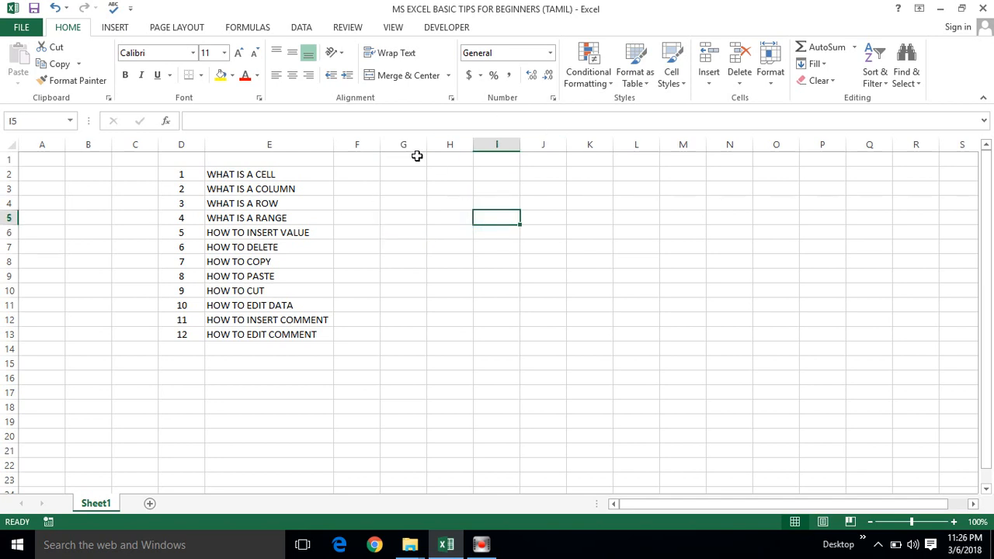
left_click(437, 188)
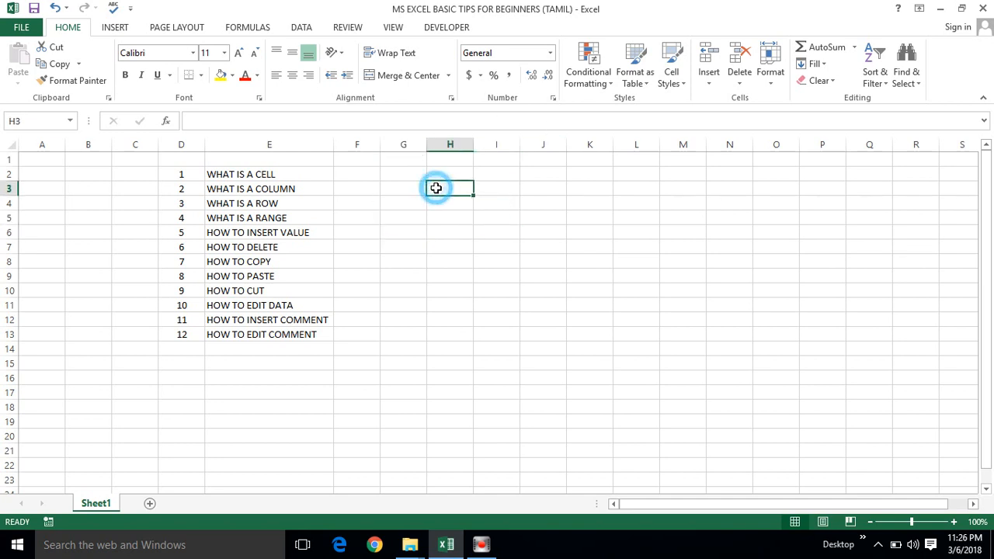
left_click(436, 244)
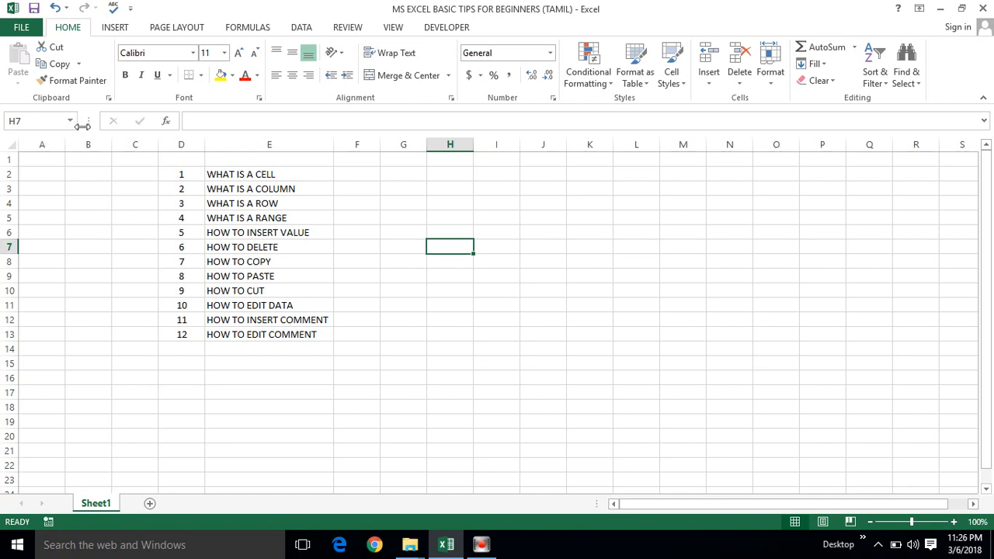
left_click(351, 161)
left_click(361, 175)
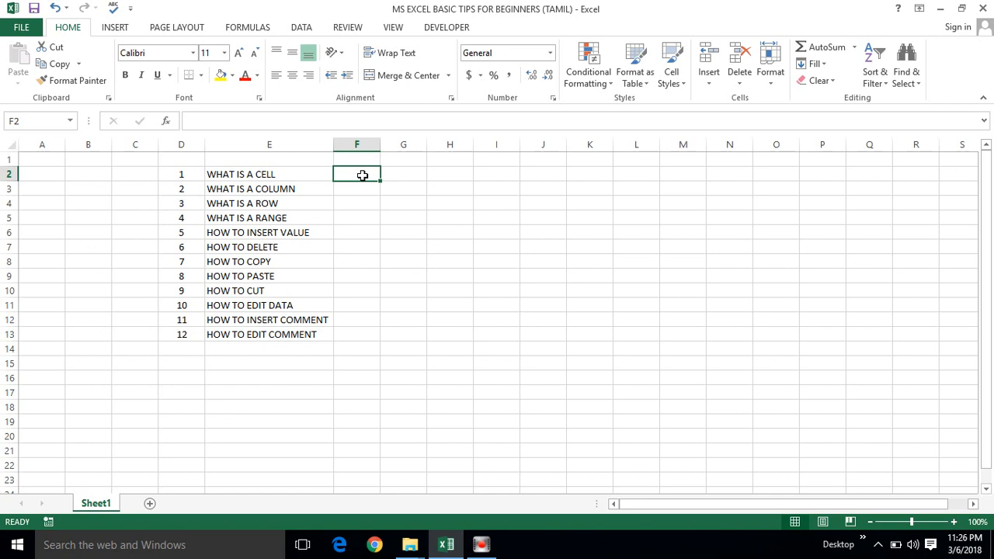
left_click(463, 176)
left_click(402, 184)
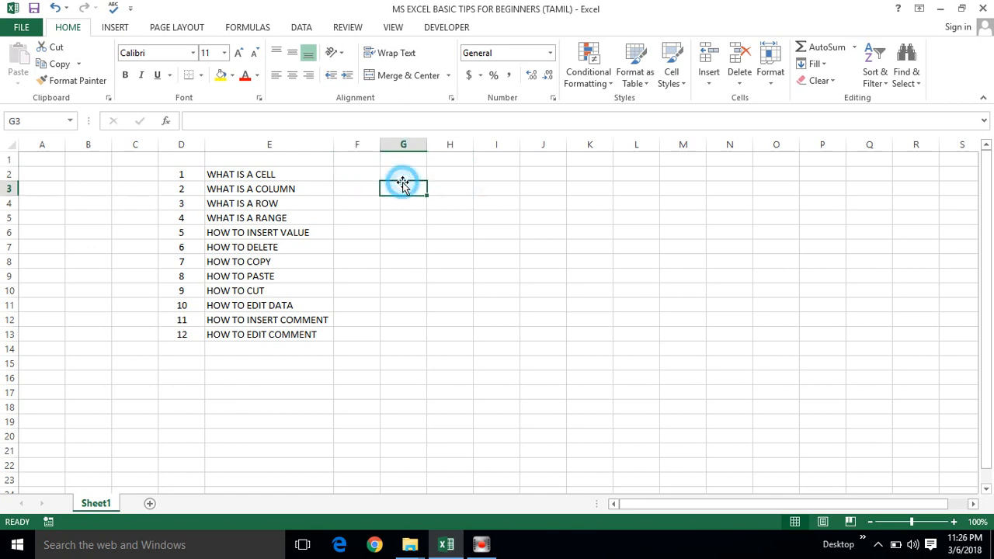
Select cell G7, the whole of column G and the whole of row 6 to show how columns and rows intersect.
left_click(404, 245)
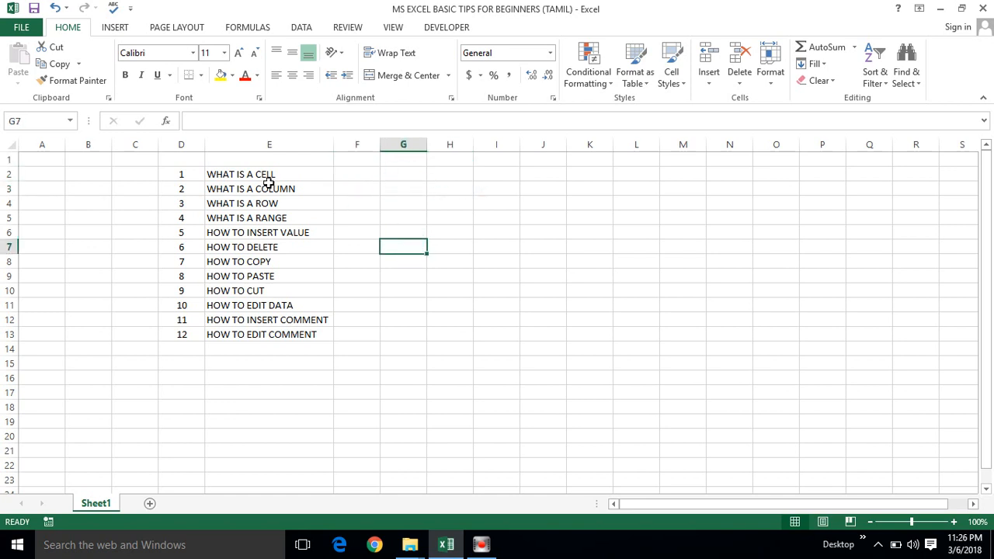
left_click(410, 139)
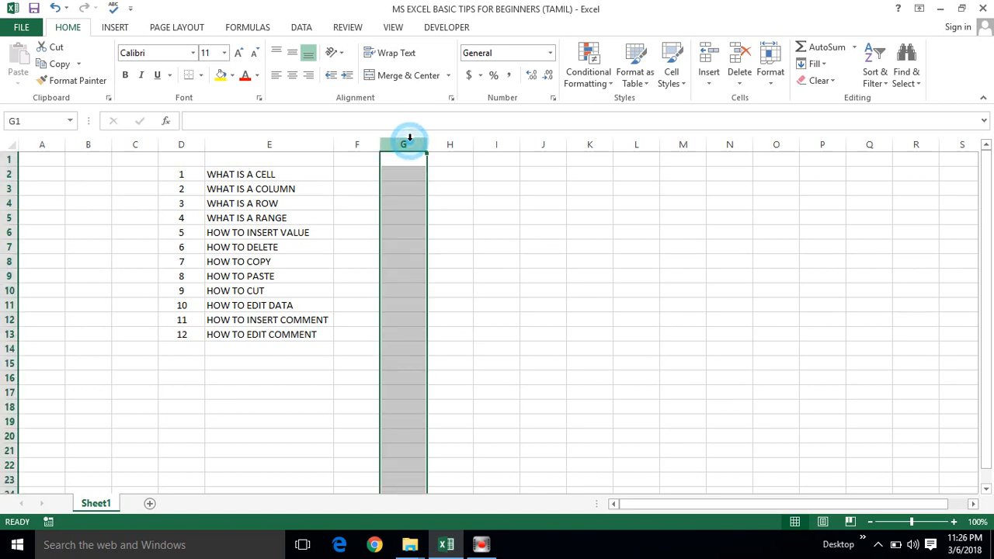
left_click(8, 232)
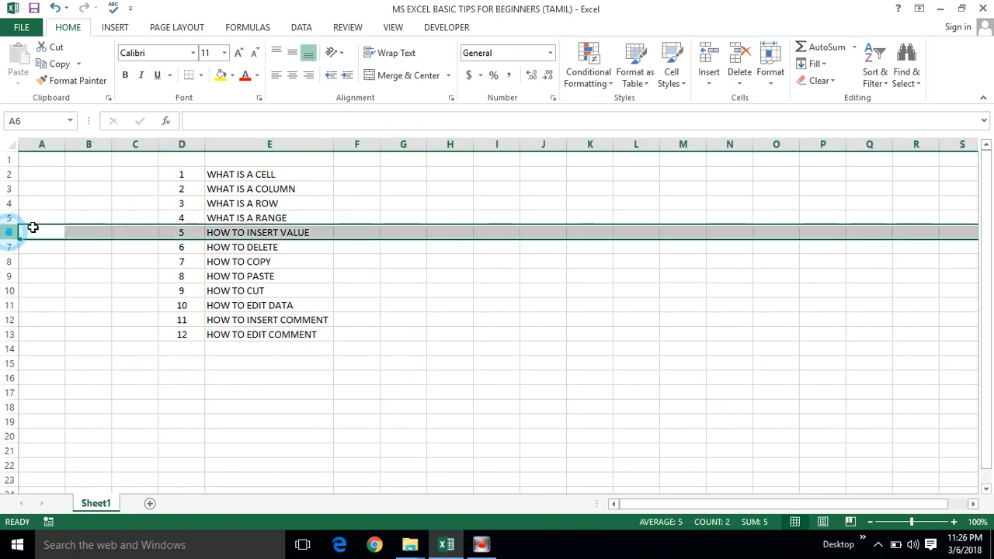
Select more single cells between columns F and H, including G9, F4, H6 and G5.
left_click(395, 249)
left_click(395, 271)
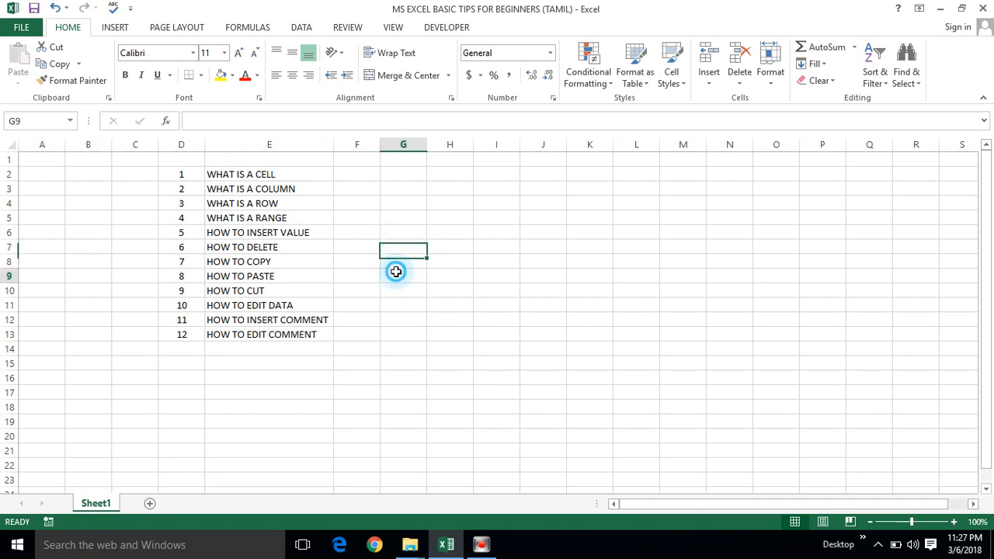
left_click(341, 281)
left_click(375, 208)
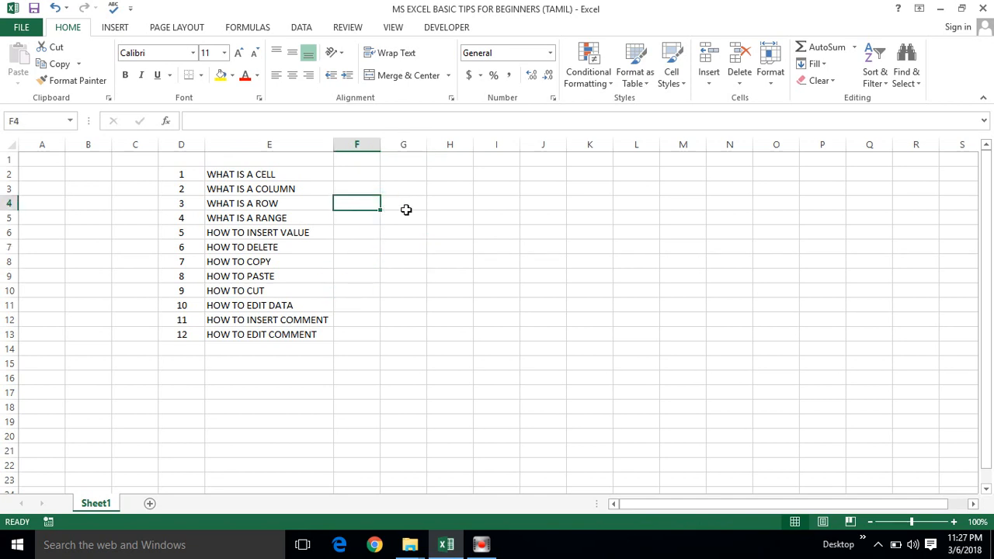
left_click(405, 210)
left_click(442, 230)
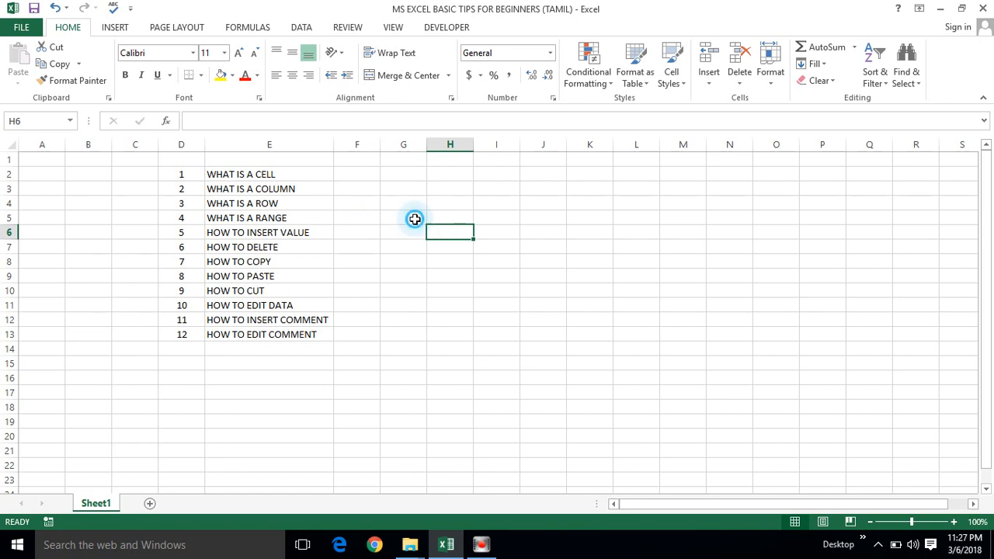
left_click(415, 219)
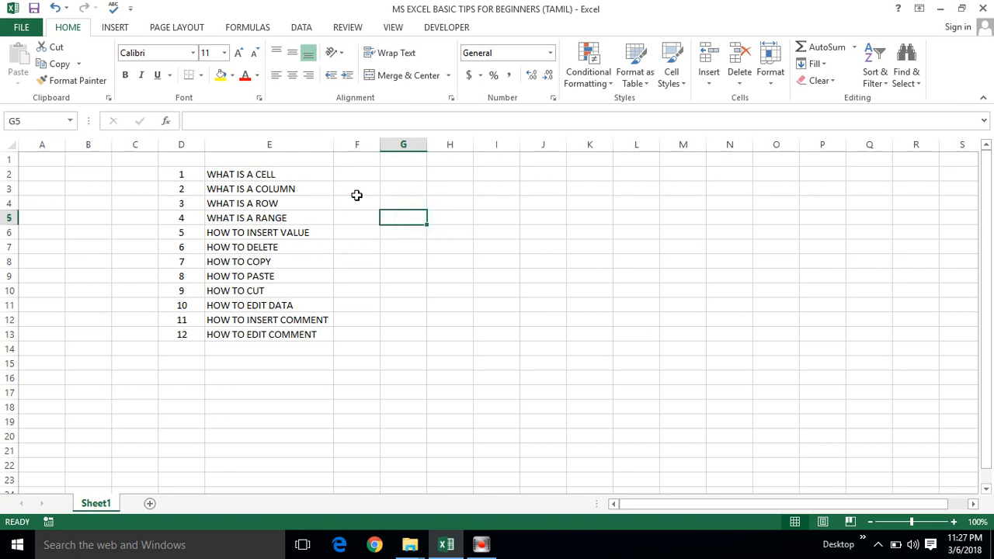
Move to the WHAT IS A COLUMN topic and select the entire columns G, H, I, J and K one by one.
left_click(264, 188)
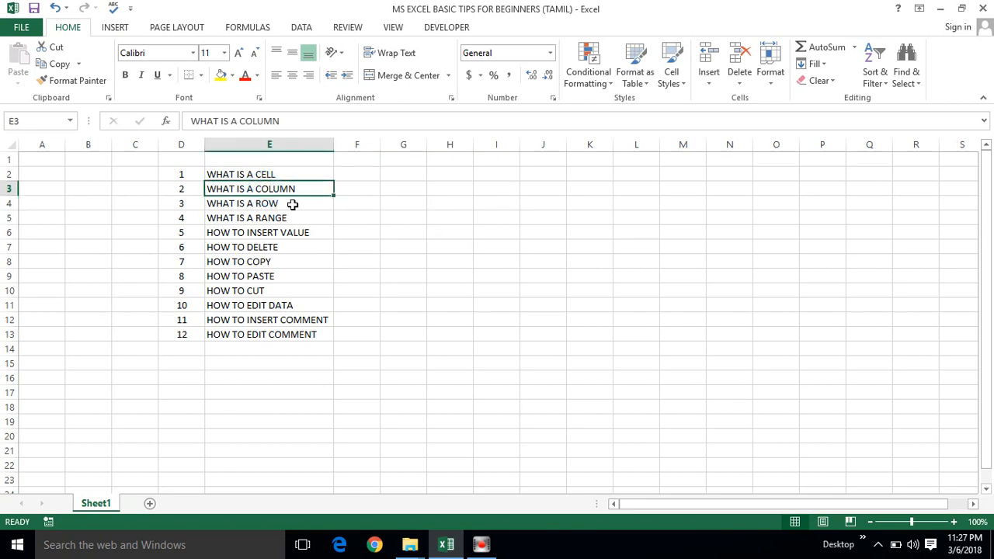
left_click(420, 159)
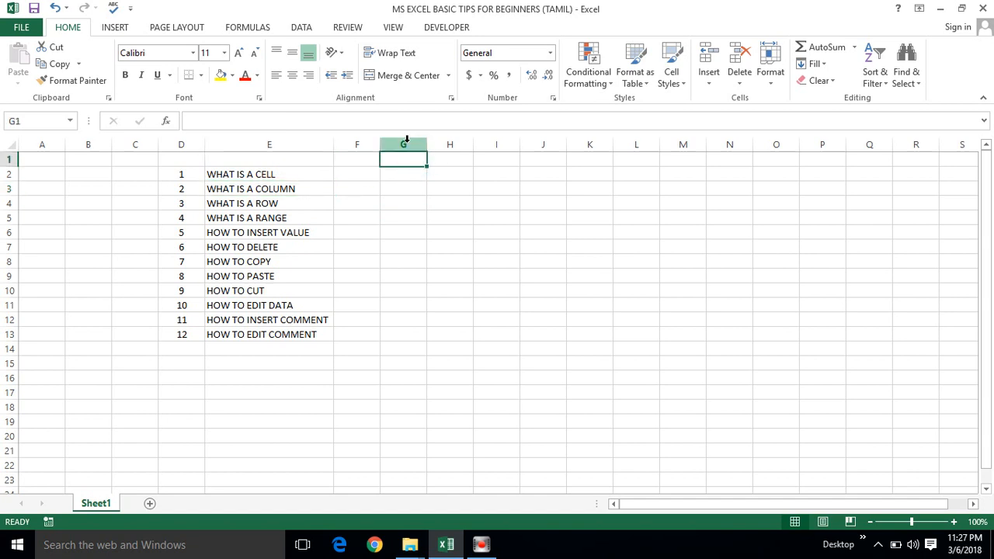
left_click(406, 145)
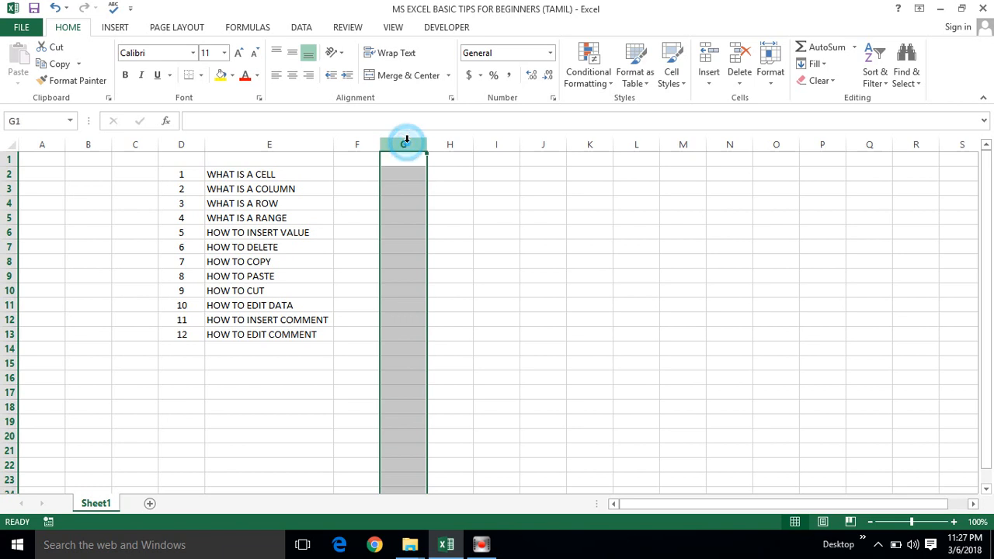
left_click(447, 144)
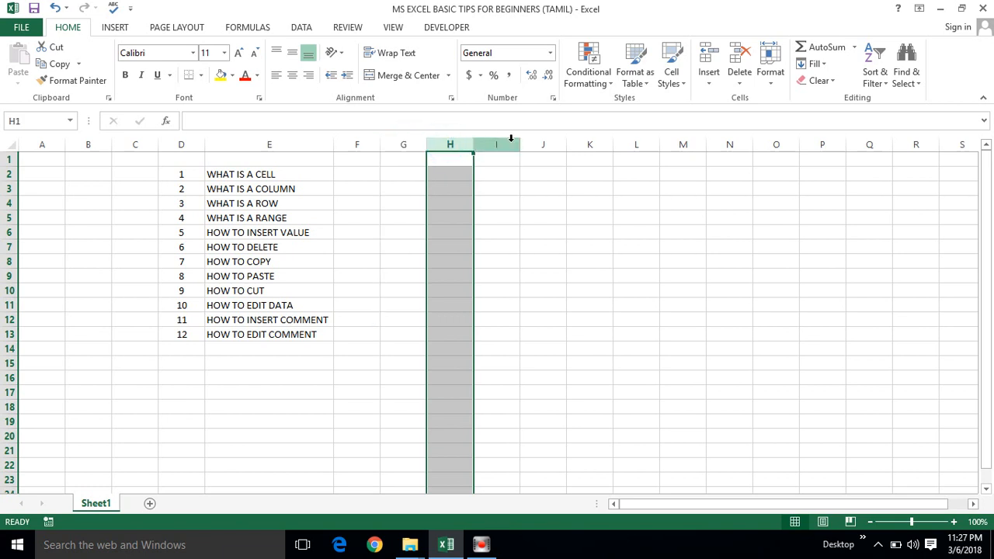
left_click(504, 144)
left_click(540, 145)
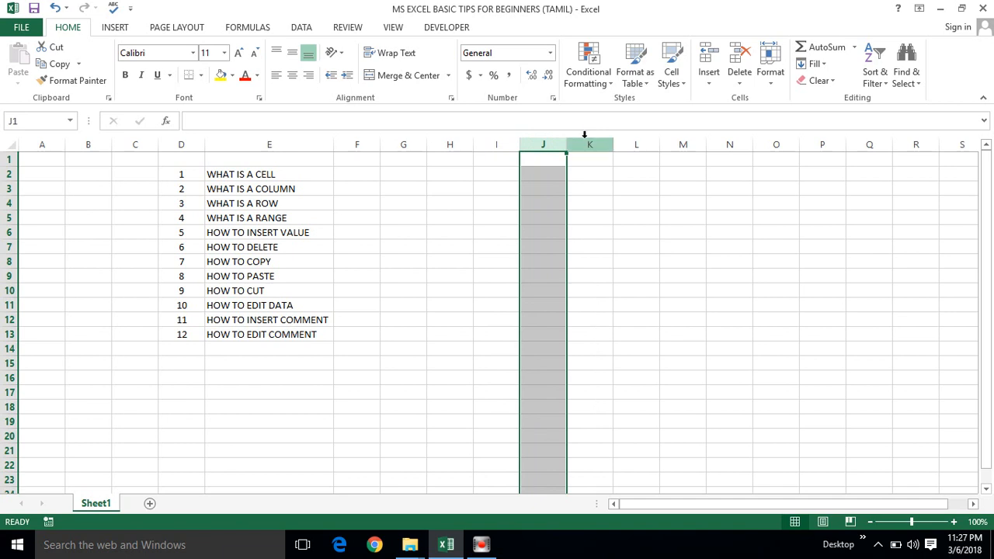
left_click(583, 144)
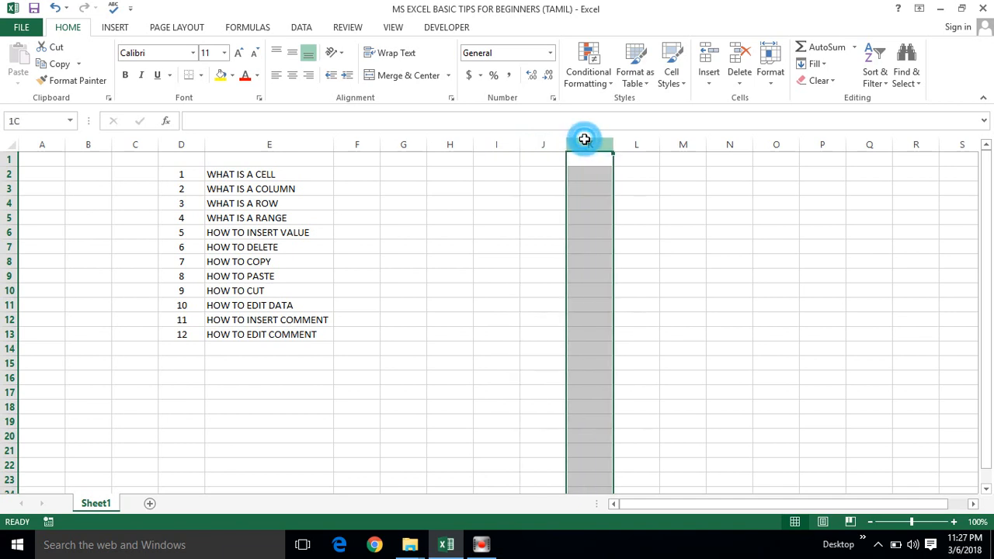
Select column G again, followed by column H, and return to the single cell I3.
left_click(401, 144)
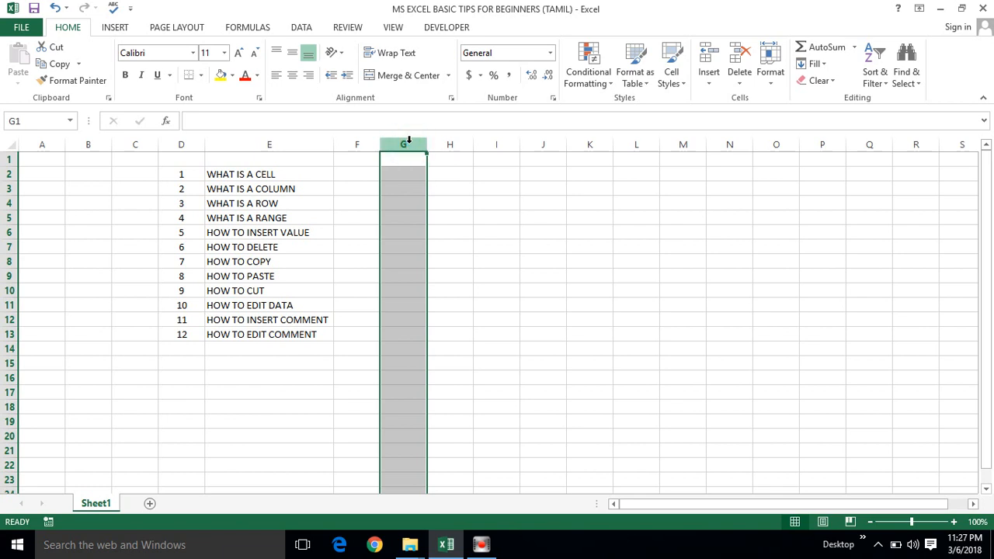
mouse_move(409, 145)
left_mouse_down()
mouse_move(776, 144)
mouse_move(449, 145)
left_mouse_up()
left_click(437, 143)
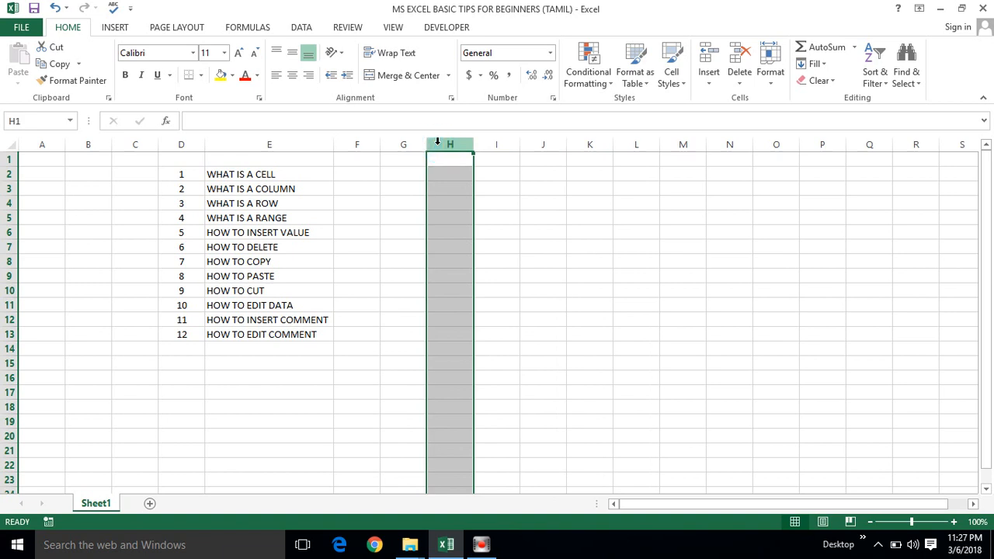
left_click(484, 183)
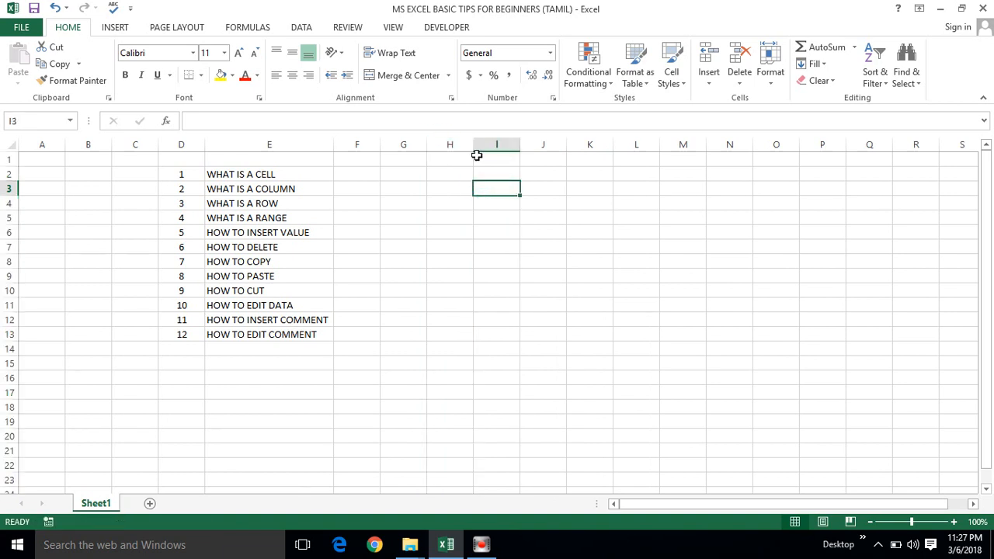
Select cells F2 and F3 beside the topic list and enter the number 2323 in F2.
left_click(486, 180)
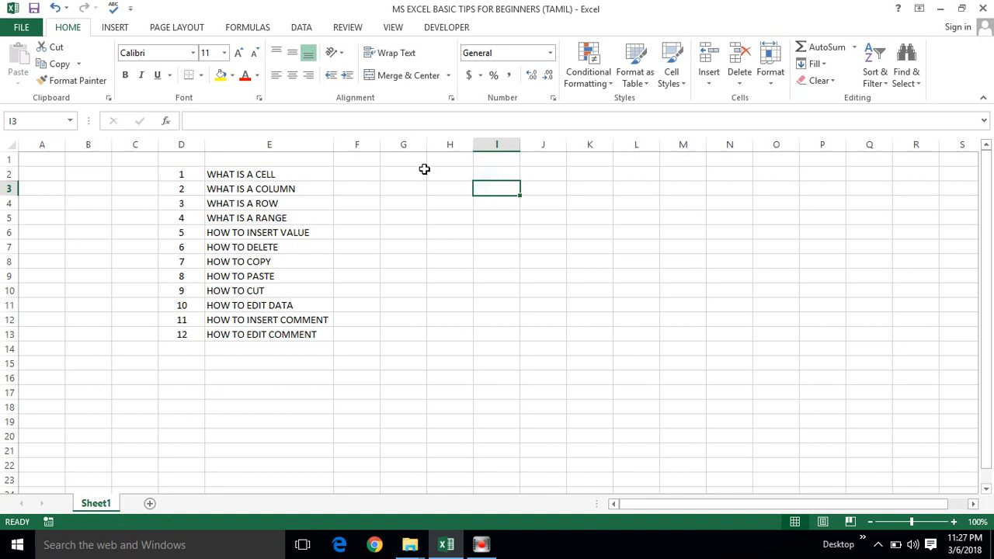
left_click(362, 177)
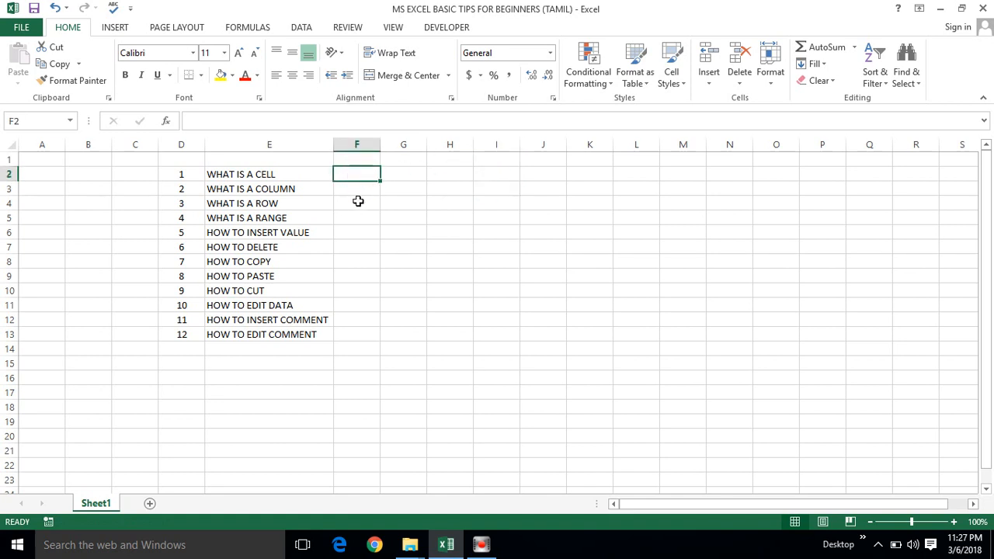
left_click(367, 173)
left_click(368, 189)
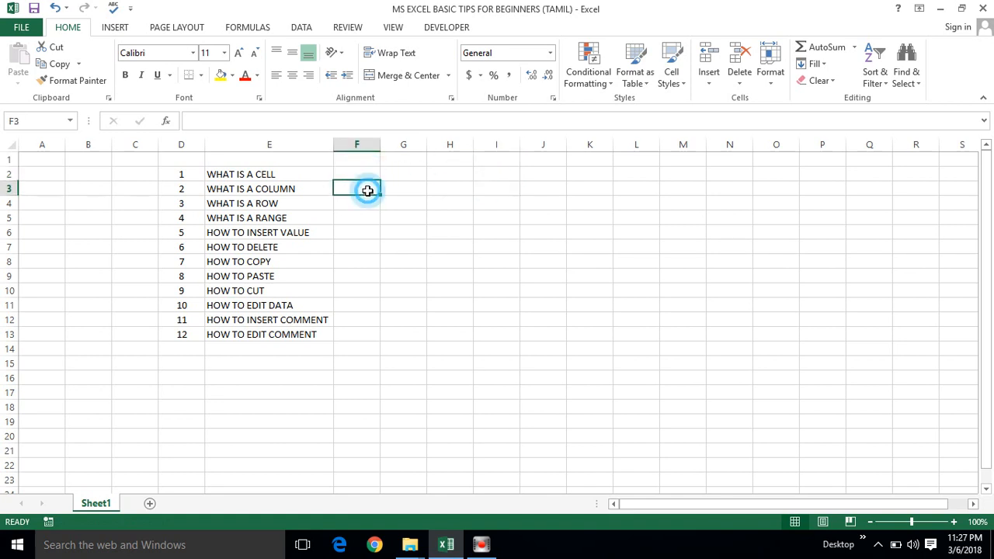
left_click(368, 170)
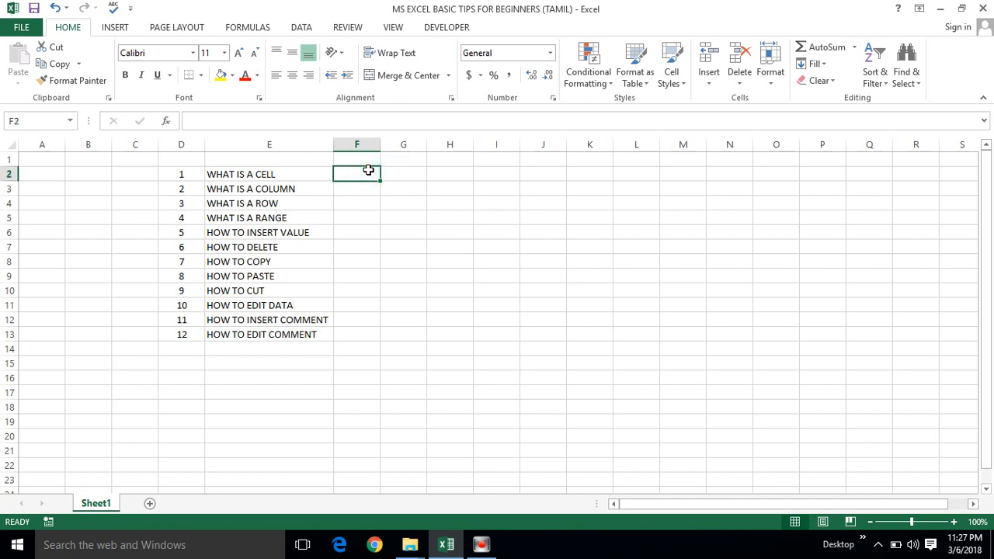
type("2323")
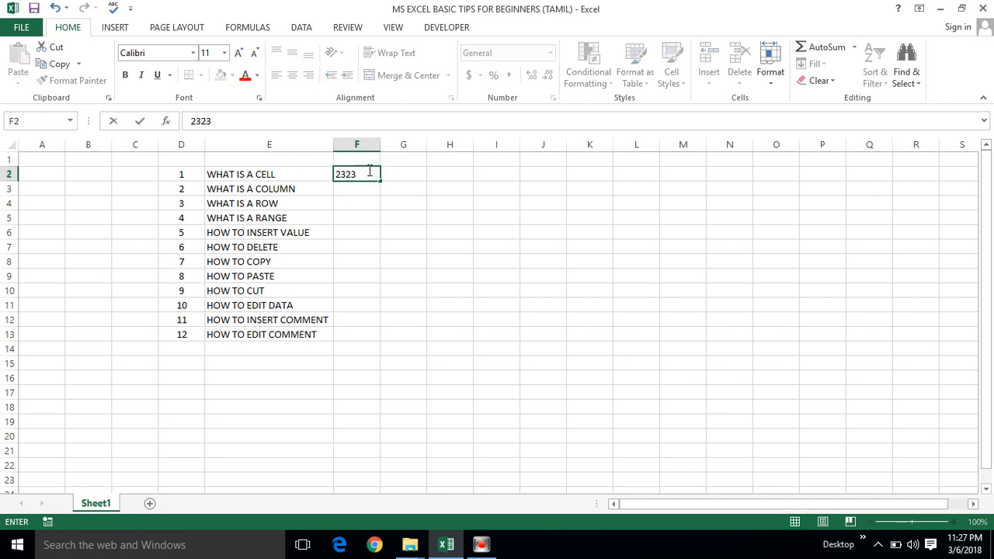
key("Return")
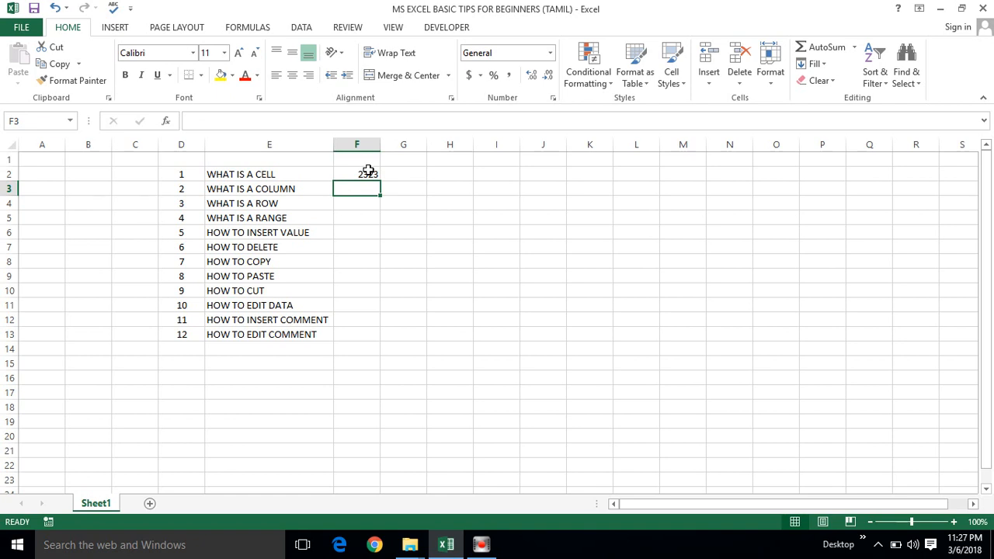
Replace the content of cell F2 with the text GHHH.
left_click(368, 170)
type("GHHH")
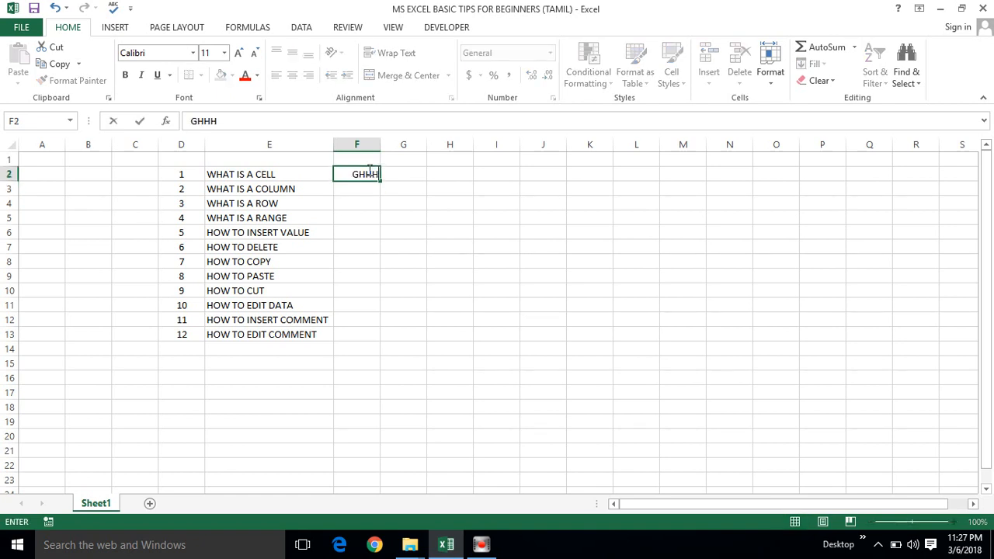
key("Return")
key("Up")
key("Right")
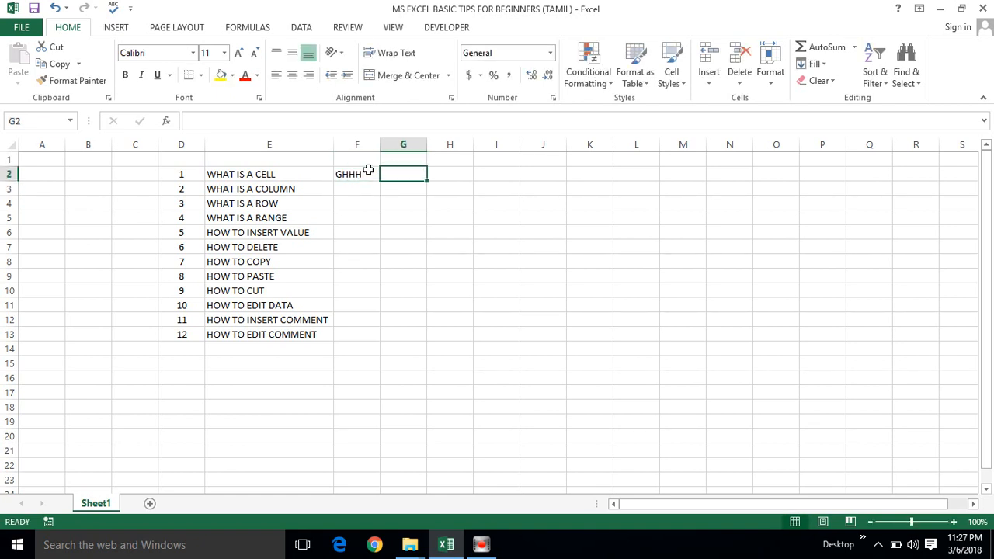
Replace the content of cell F2 with the special characters %%^&& and reselect the cell.
left_click(368, 171)
type("%%^&&")
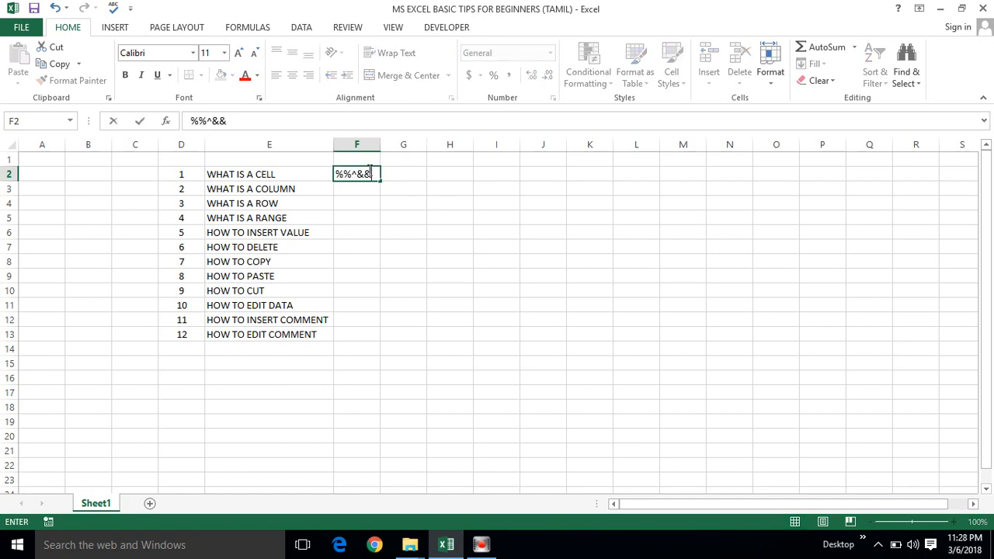
key("Return")
left_click(368, 171)
key("Right")
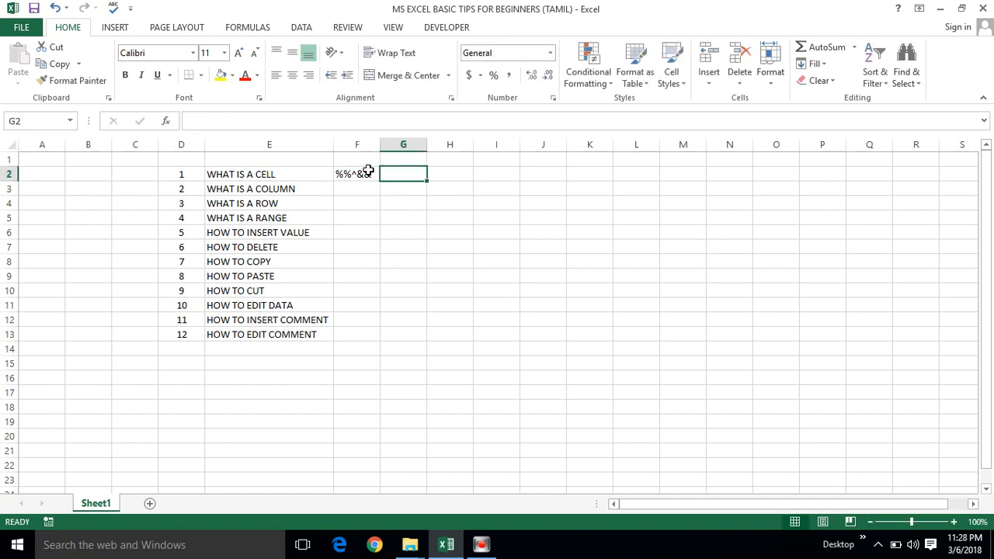
left_click(368, 171)
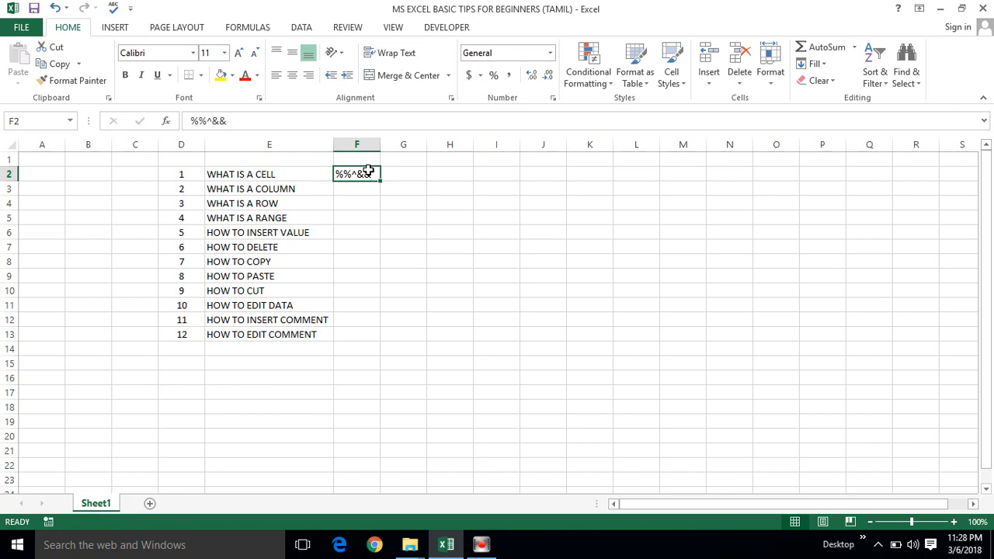
Select the entire column F from cell F2, return to F2, and select the whole column again by its heading.
key("ctrl+space")
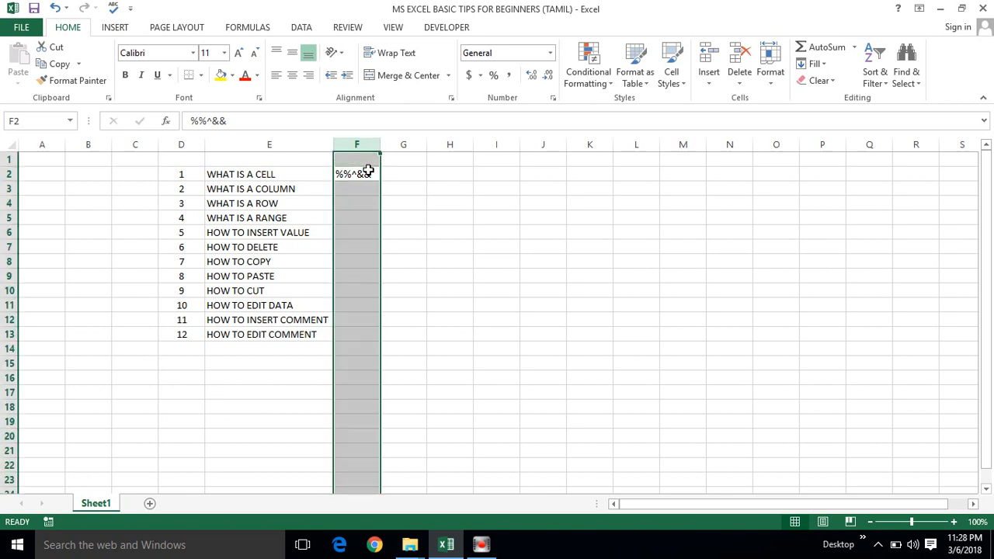
left_click(368, 171)
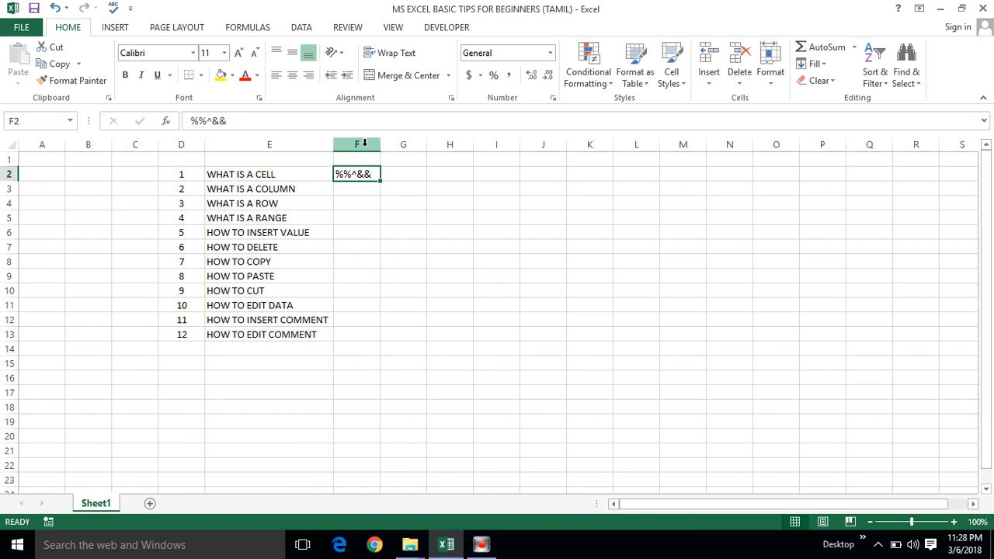
left_click(362, 144)
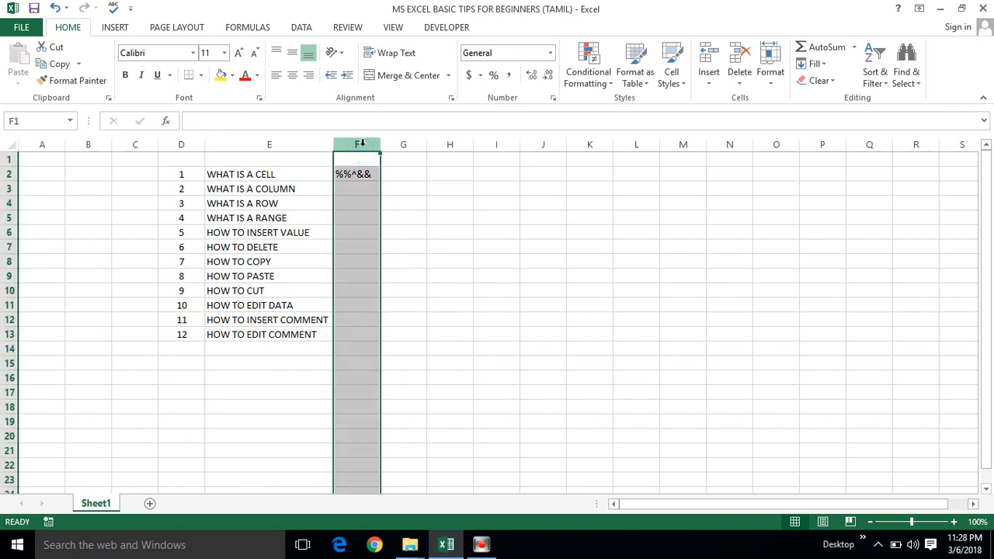
Insert two blank columns before column F and delete one of them.
right_click(361, 144)
left_click(398, 250)
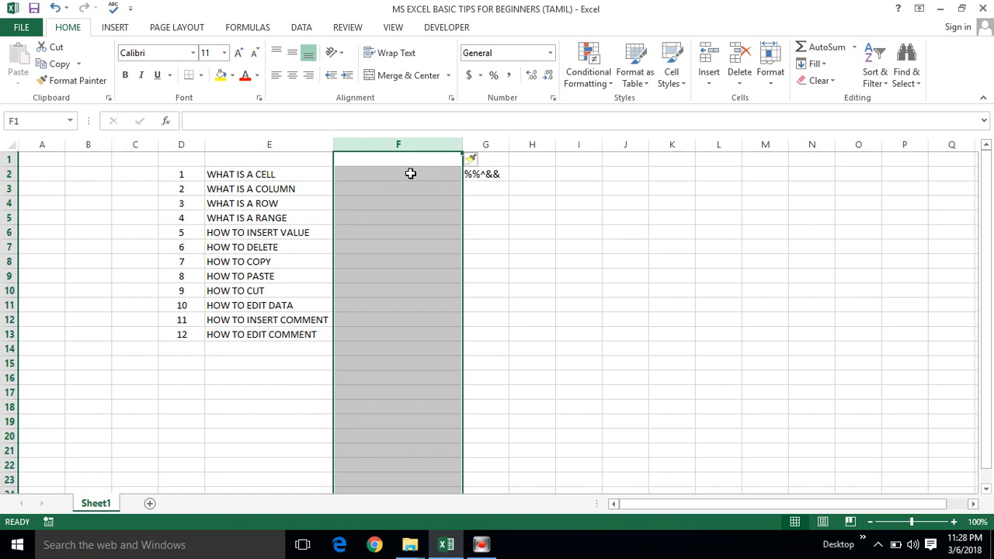
right_click(405, 144)
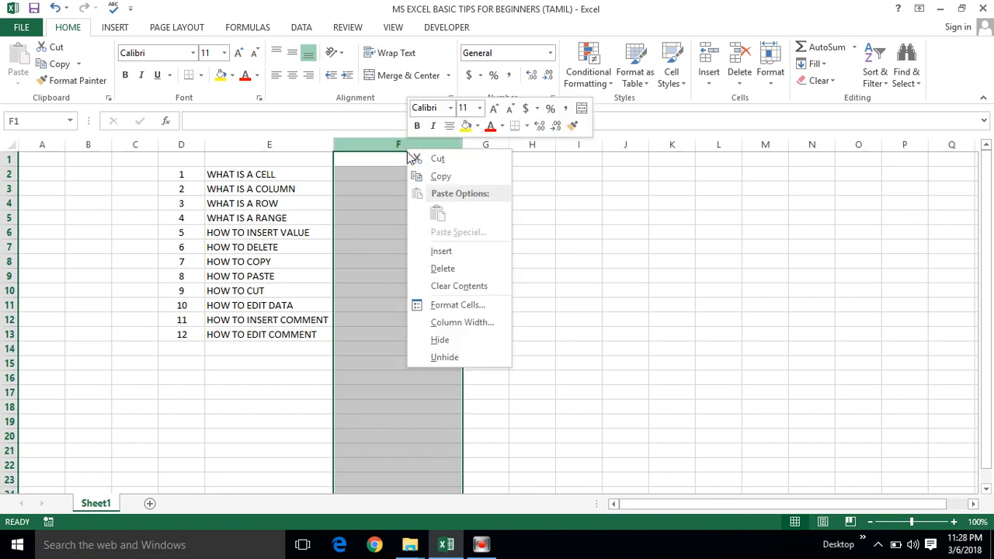
left_click(444, 252)
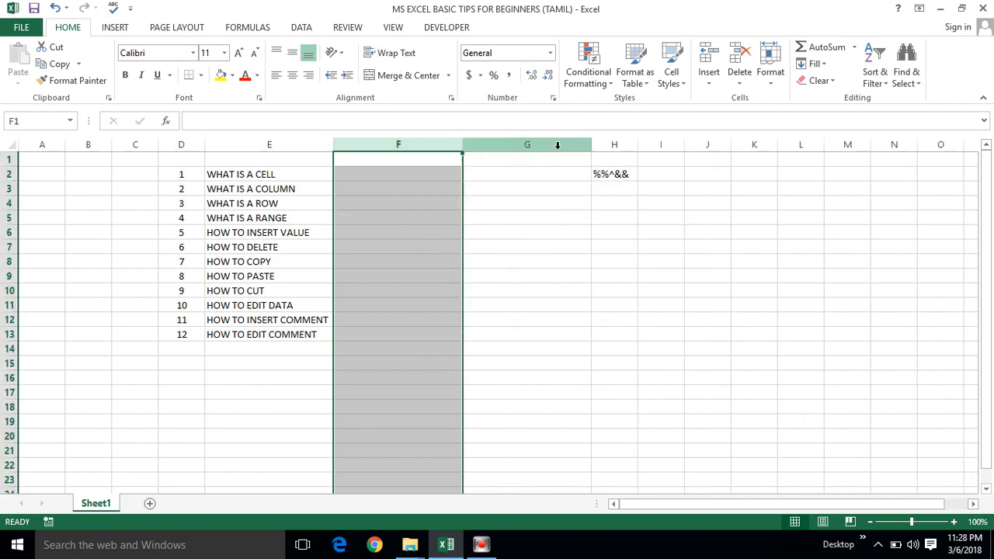
right_click(426, 145)
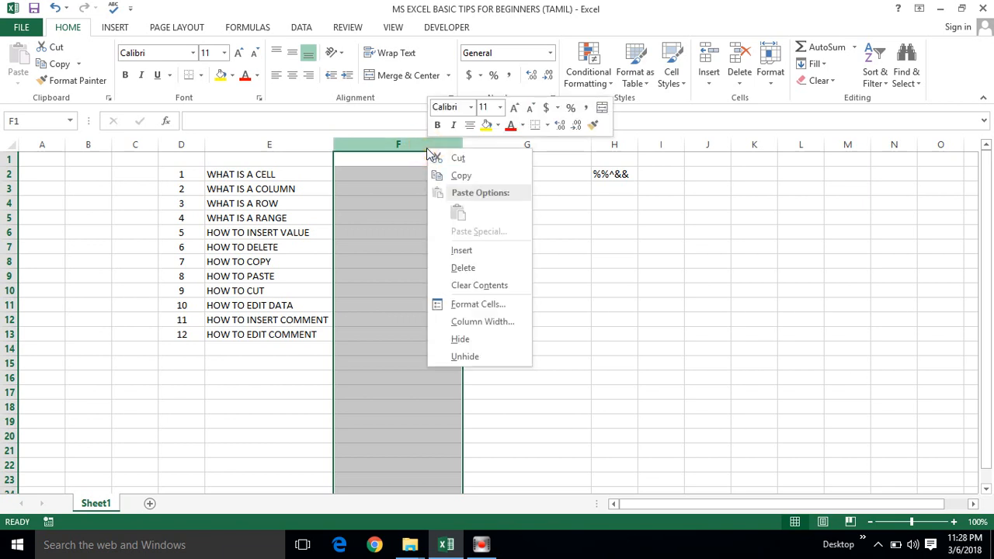
left_click(469, 269)
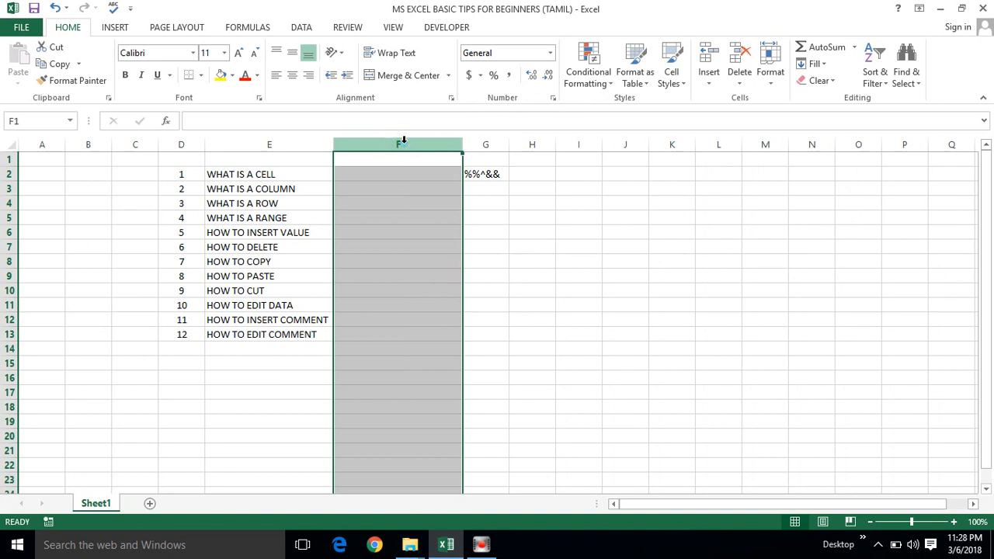
Insert three more blank columns at column F and delete all four blank columns.
key("ctrl+plus")
key("ctrl+plus")
key("ctrl+plus")
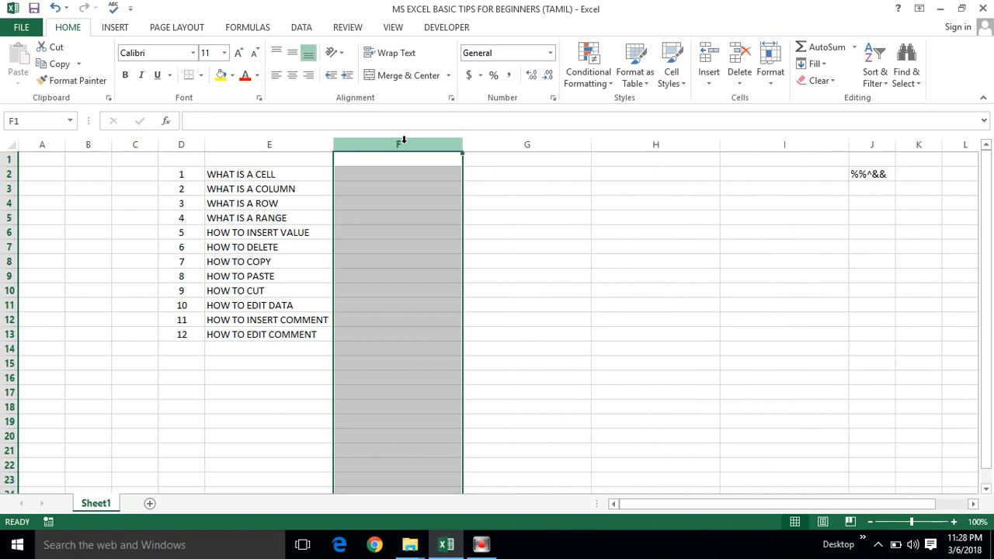
key("ctrl+minus")
key("ctrl+minus")
key("ctrl+minus")
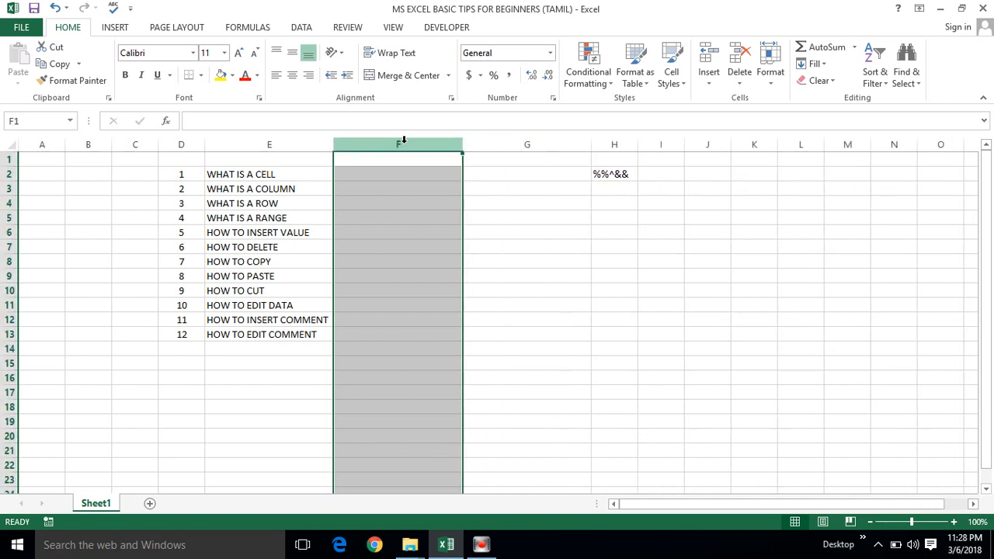
key("ctrl+minus")
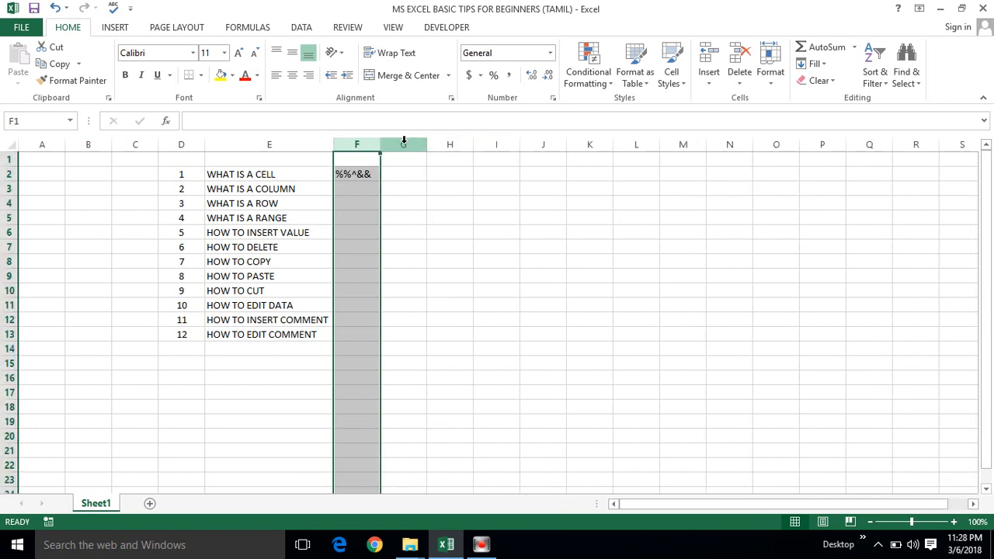
Move to the WHAT IS A ROW topic and select the entire row 4, column G, and row 4 again.
left_click(262, 204)
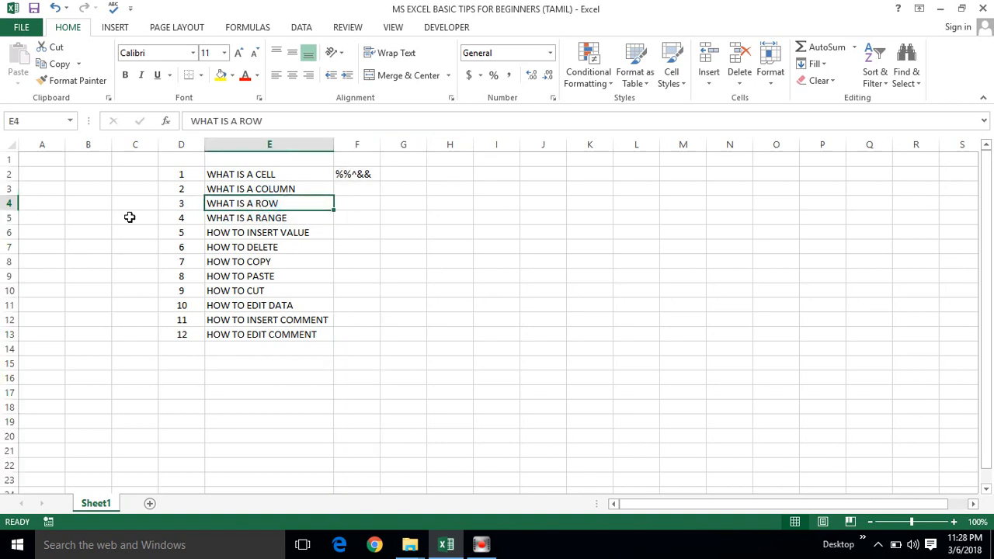
left_click(10, 201)
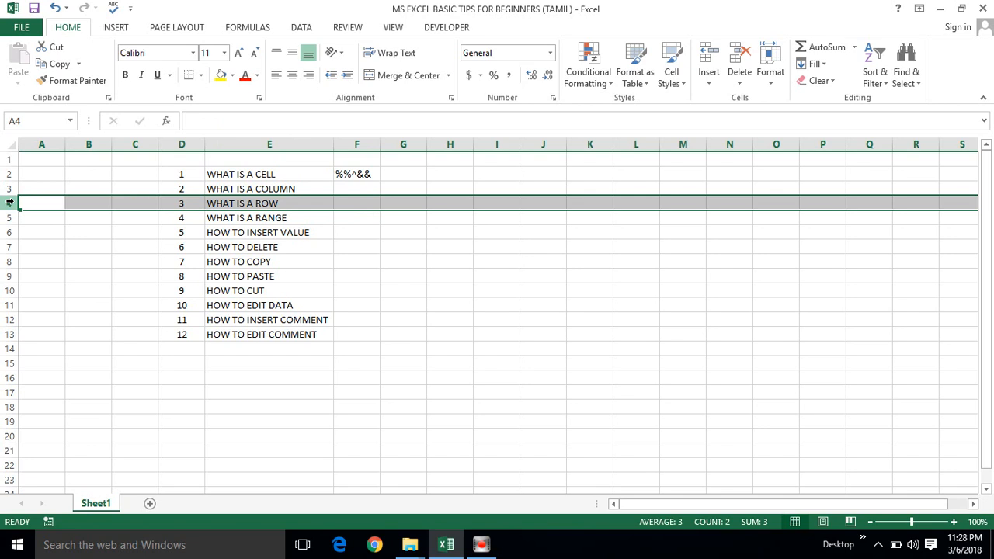
left_click(395, 142)
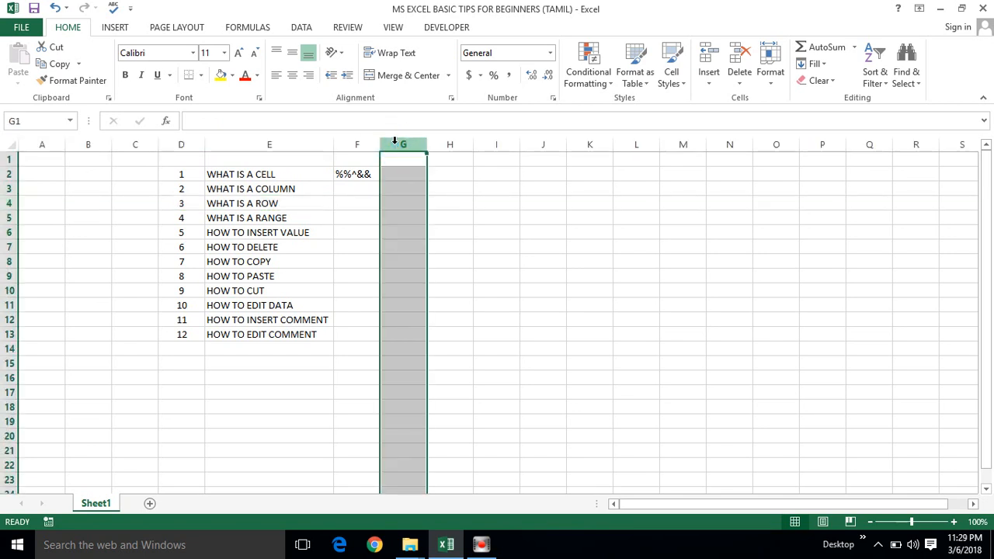
left_click(9, 202)
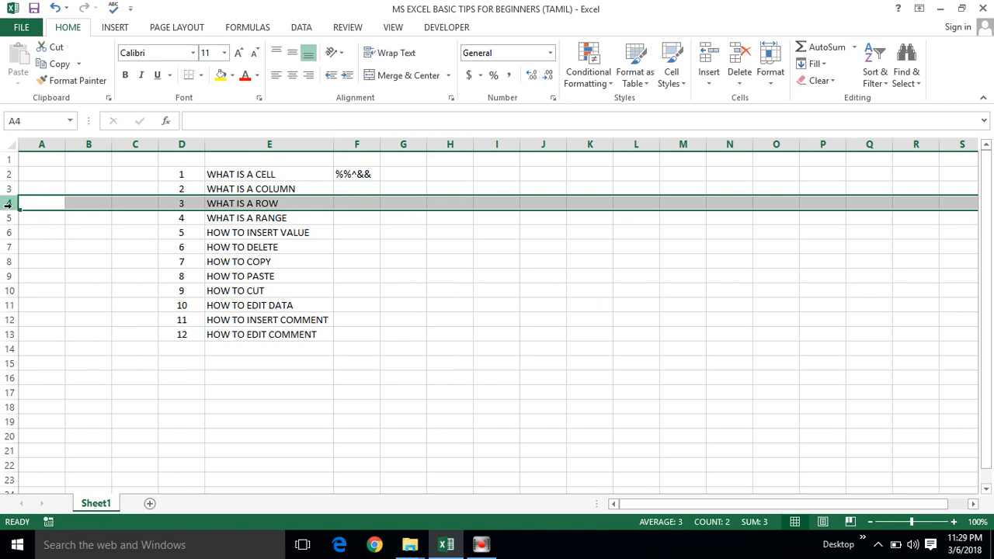
Insert six blank rows above the WHAT IS A ROW topic at row 4.
left_click(9, 203)
right_click(9, 202)
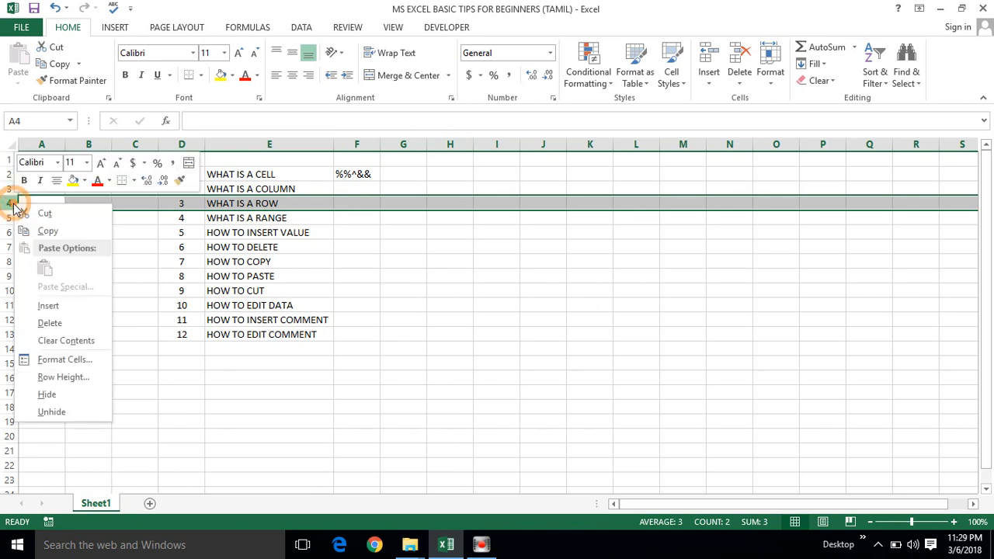
left_click(46, 304)
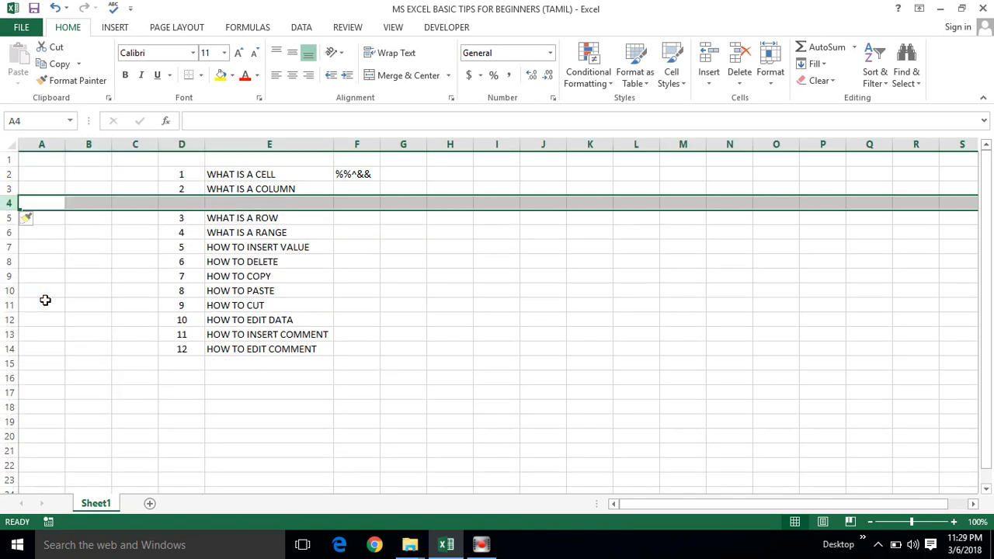
left_click(9, 203)
key("ctrl+shift+plus")
key("ctrl+shift+plus")
key("ctrl+shift+plus")
key("ctrl+shift+plus")
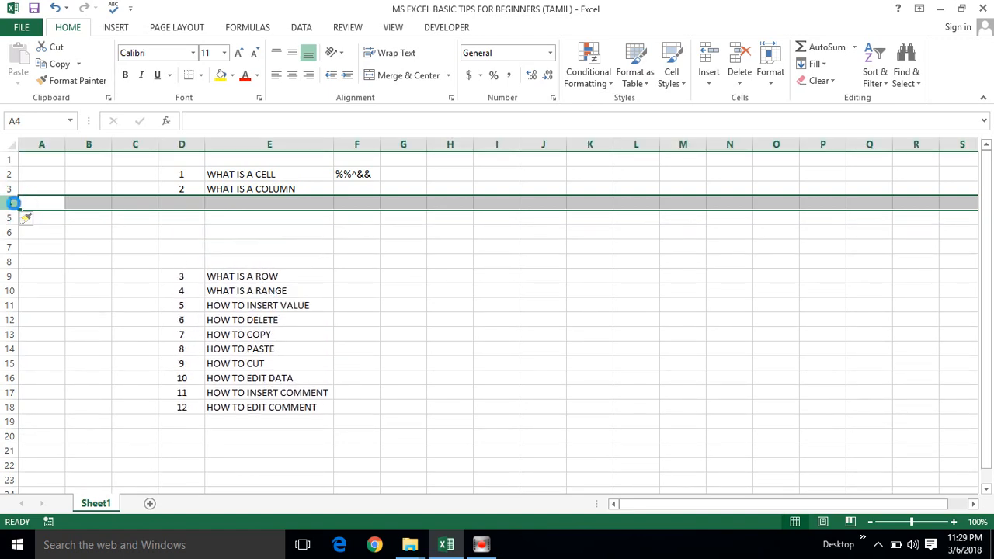
key("ctrl+shift+plus")
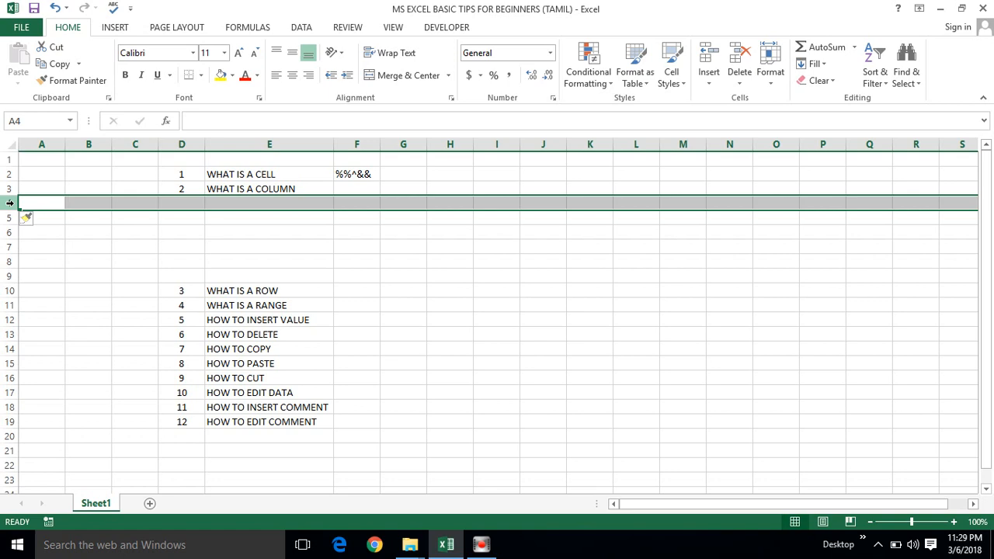
Delete the six blank rows above the WHAT IS A ROW topic.
key("ctrl+minus")
key("ctrl+minus")
key("ctrl+minus")
key("ctrl+minus")
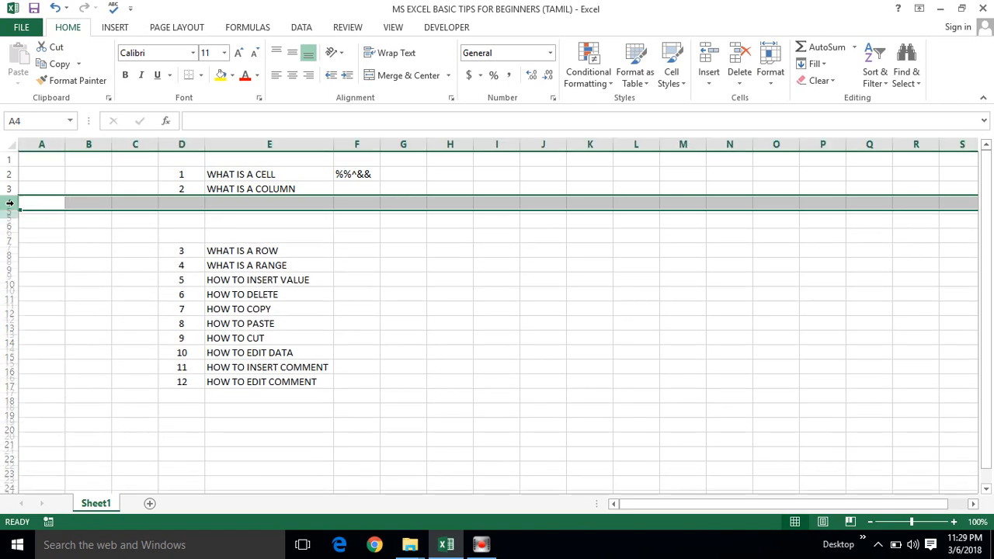
key("ctrl+minus")
key("ctrl+minus")
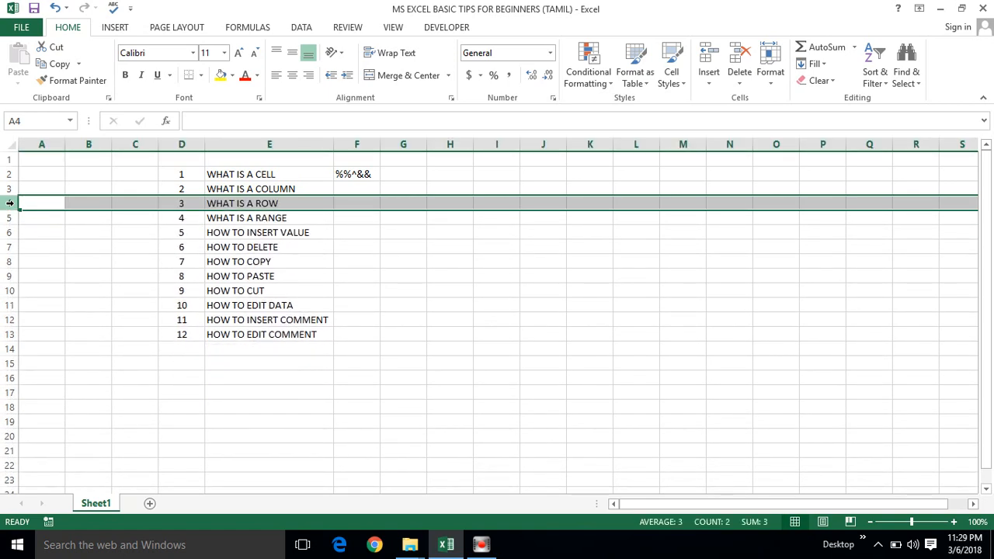
Move to the WHAT IS A RANGE topic and select the topic range E2:E13, followed by the blank range G2:J11.
left_click(266, 203)
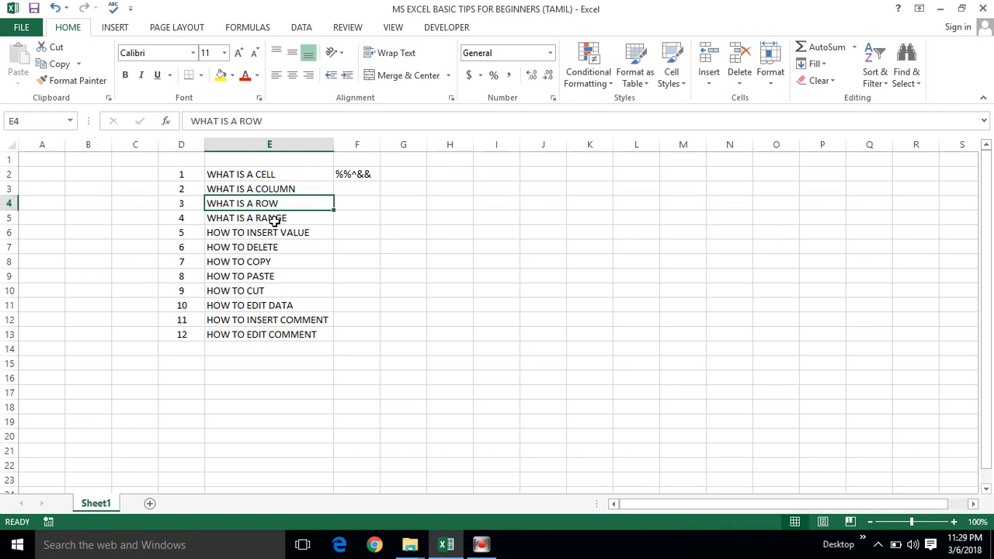
left_click(266, 221)
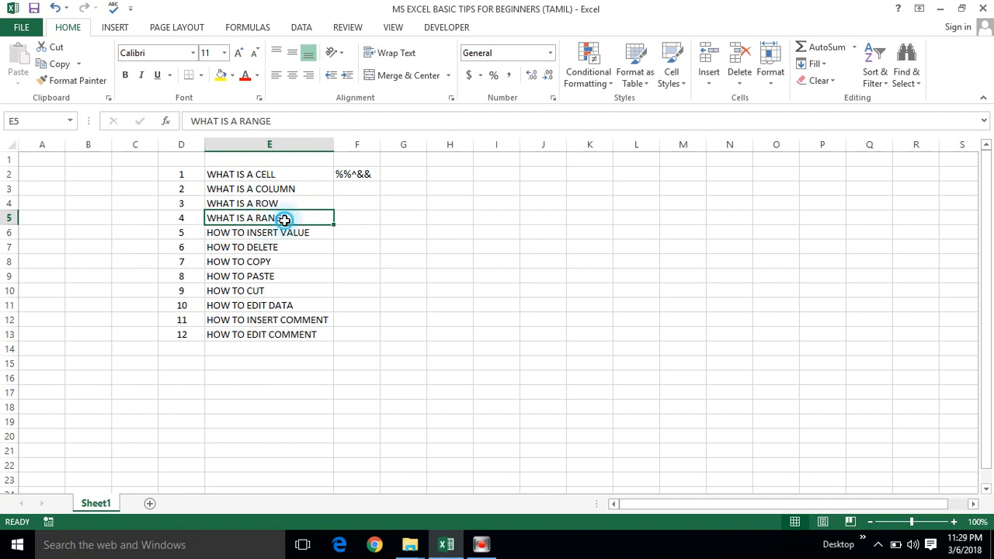
left_click(238, 175)
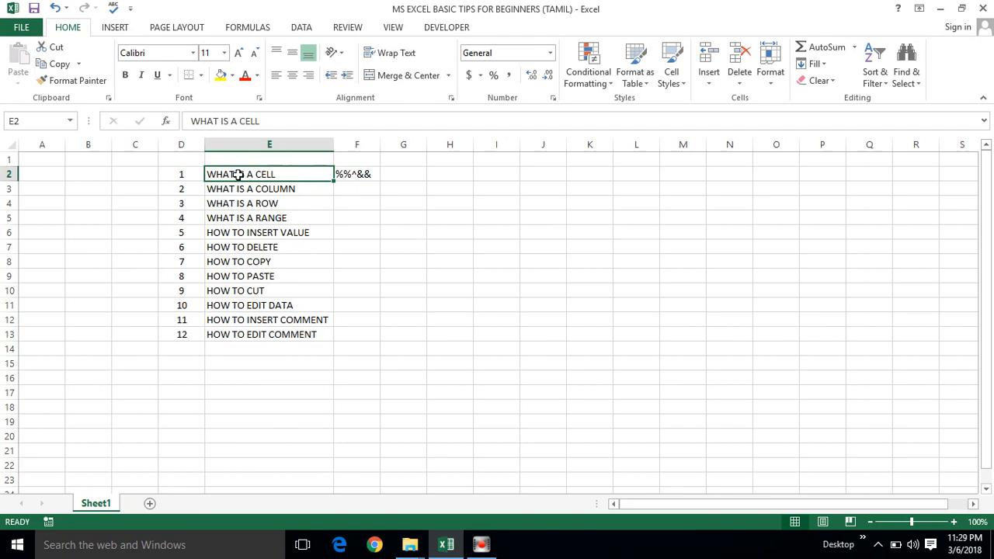
key("ctrl+shift+Down")
key("ctrl+shift+Down")
key("ctrl+Up")
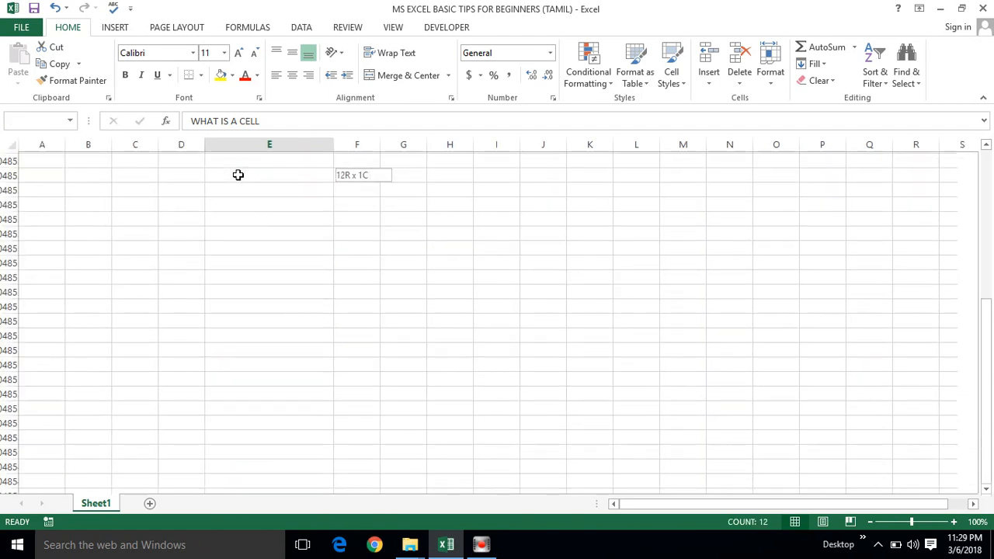
left_click(238, 174)
key("ctrl+shift+Down")
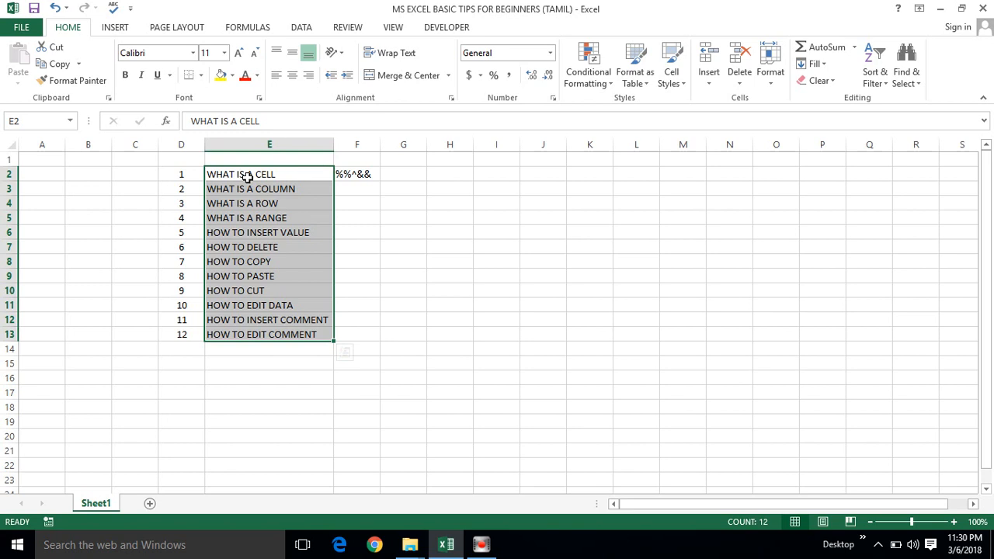
left_click(254, 218)
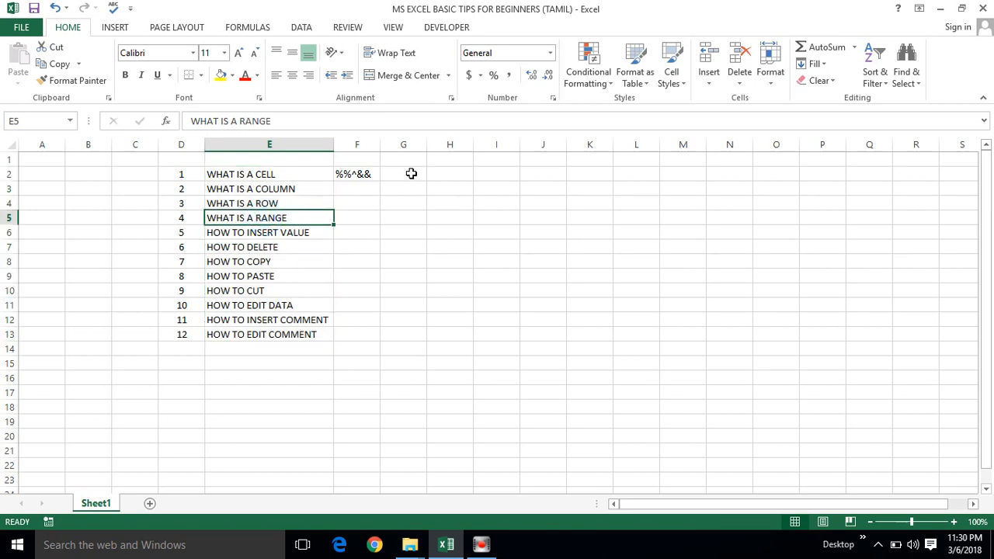
left_click_drag(411, 173, 532, 304)
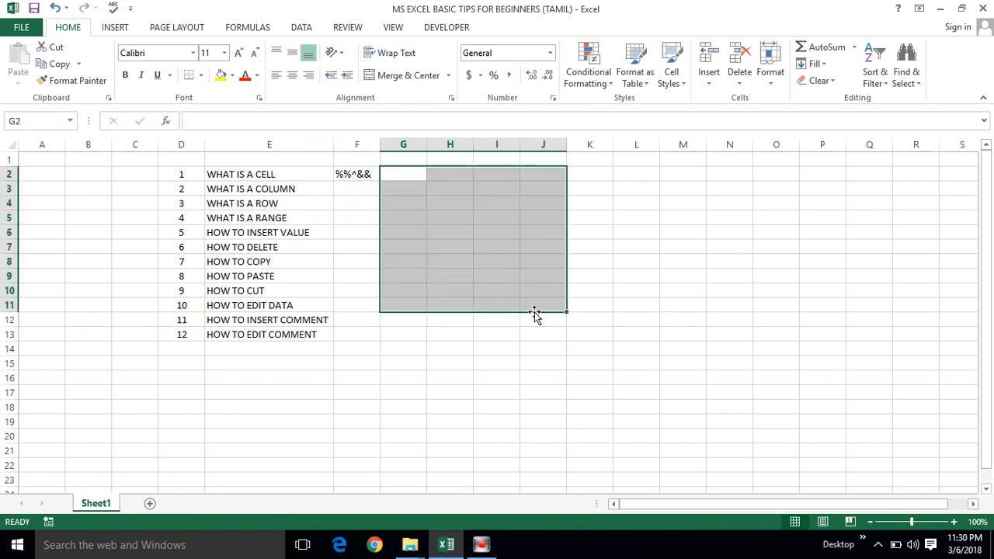
Move to the HOW TO INSERT VALUE topic and enter the values 1, 2 and 3 in cells H5 to H7.
left_click(239, 232)
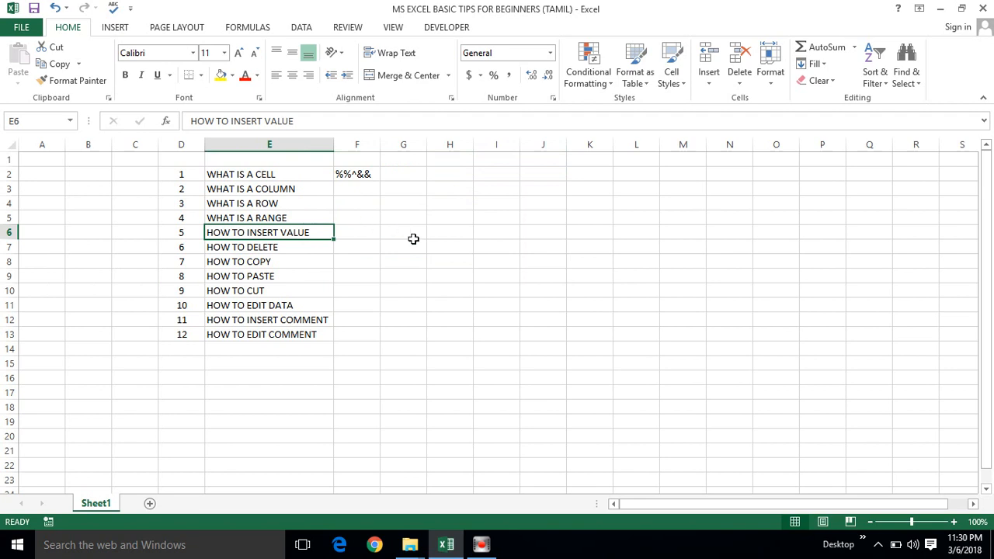
left_click(459, 217)
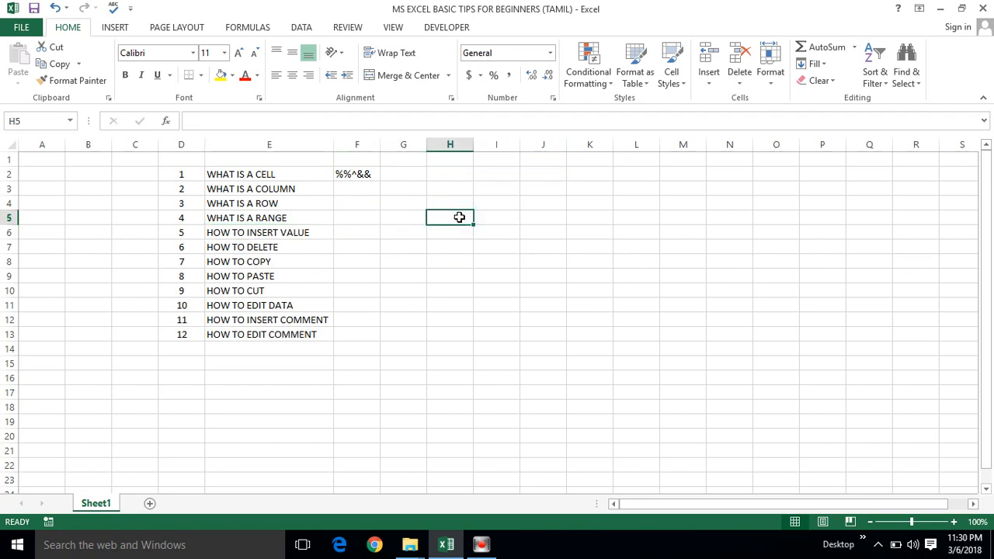
type("1")
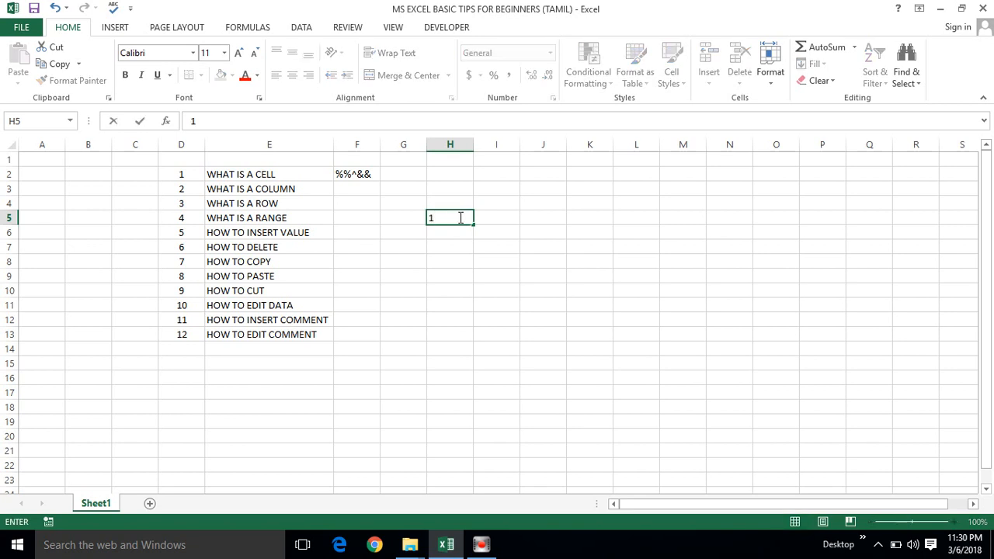
key("Return")
type("2")
key("Return")
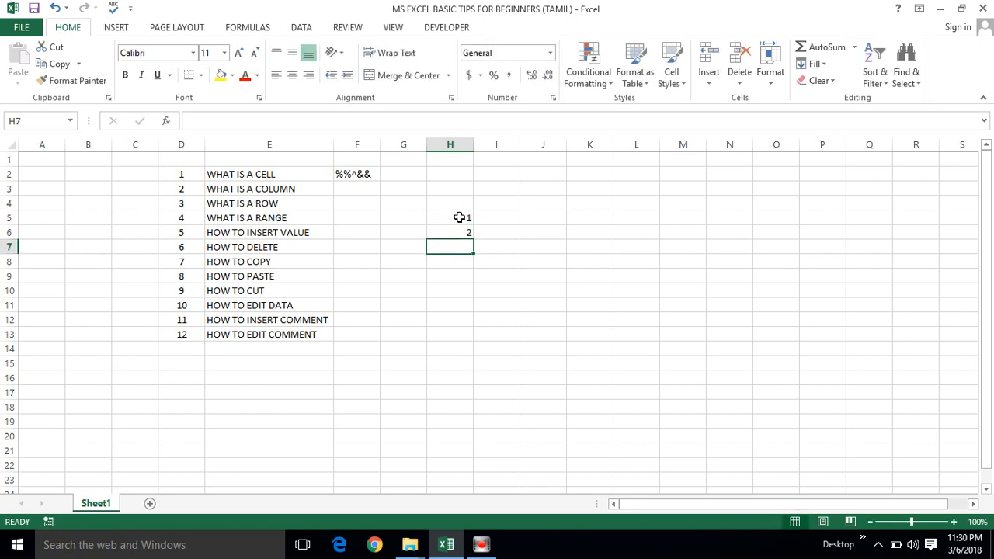
type("3")
key("Return")
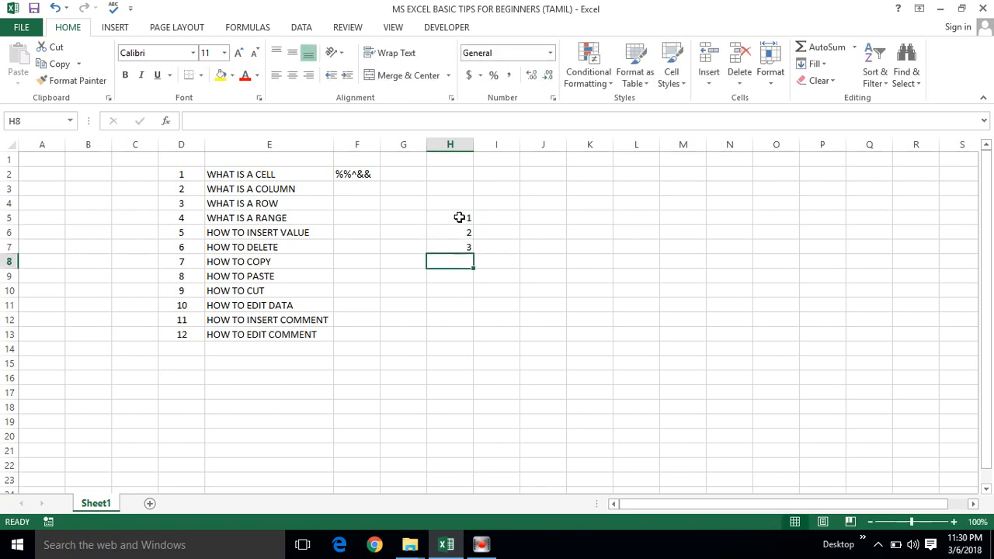
Enter the values 4, 5 and 6 in cells I5 to I7.
left_click(496, 223)
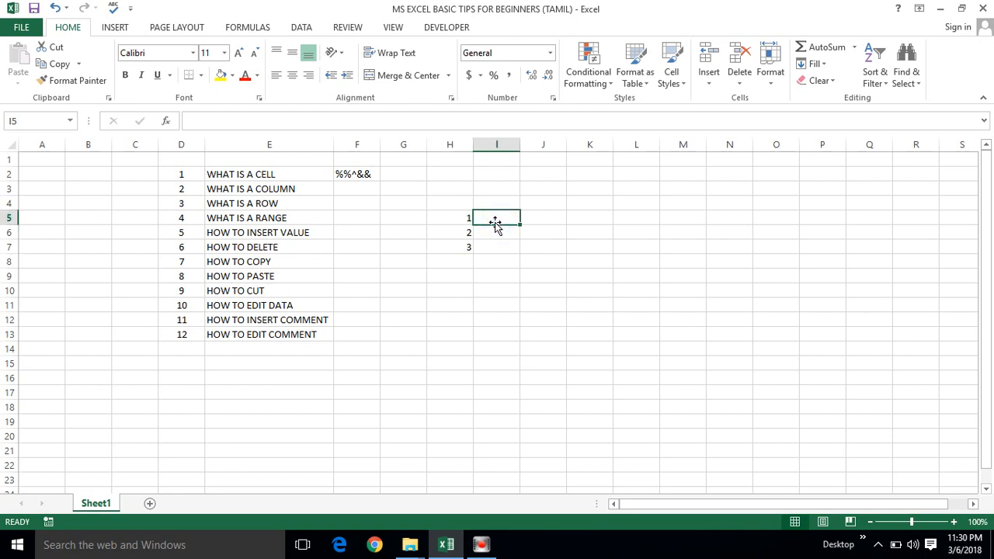
type("4")
key("Return")
type("5")
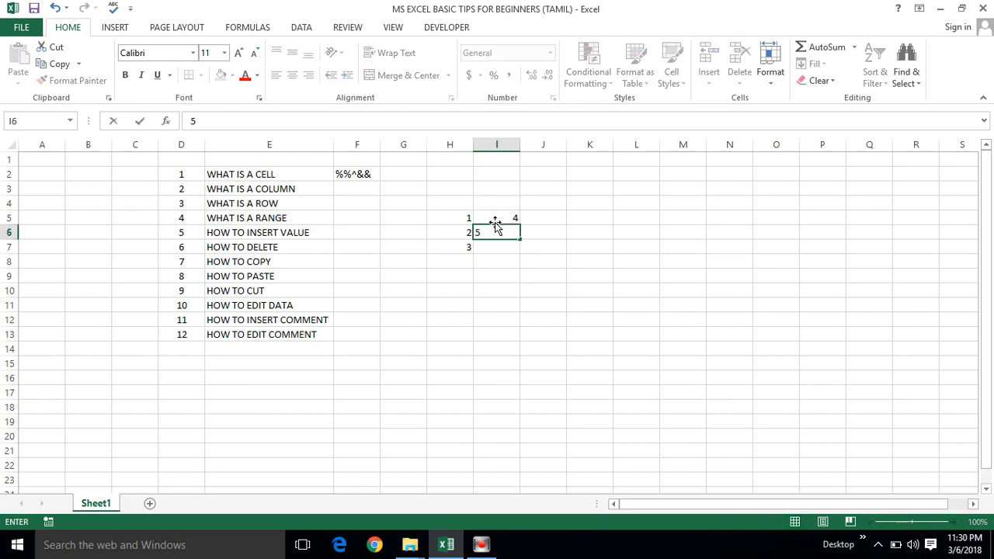
key("Return")
type("6")
key("Return")
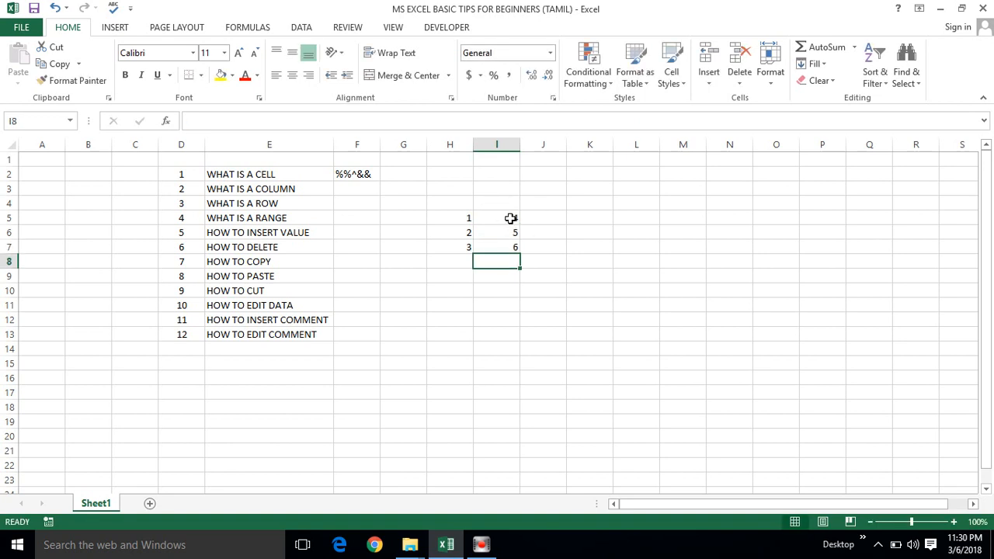
Insert a blank cell at I6, shifting the existing cells down.
left_click(511, 232)
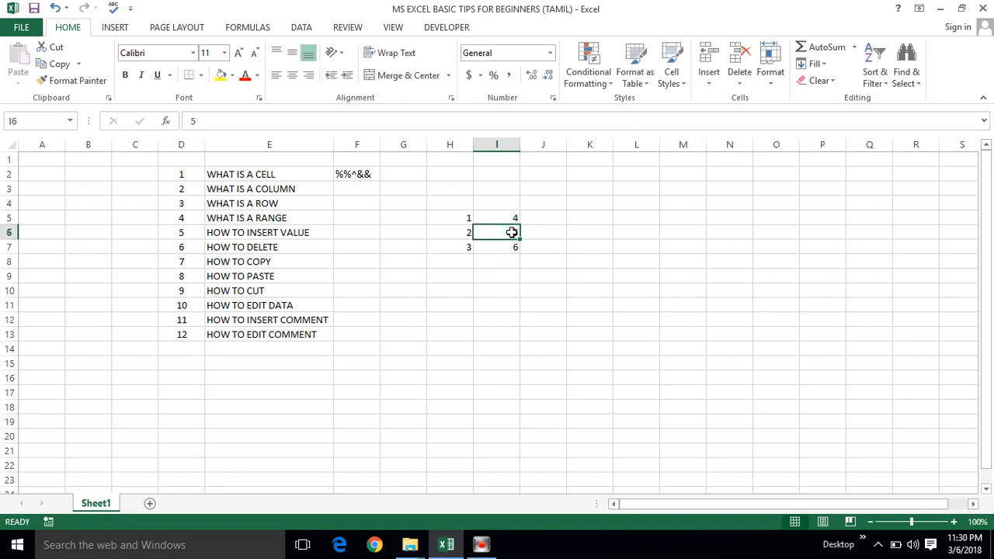
double_click(512, 232)
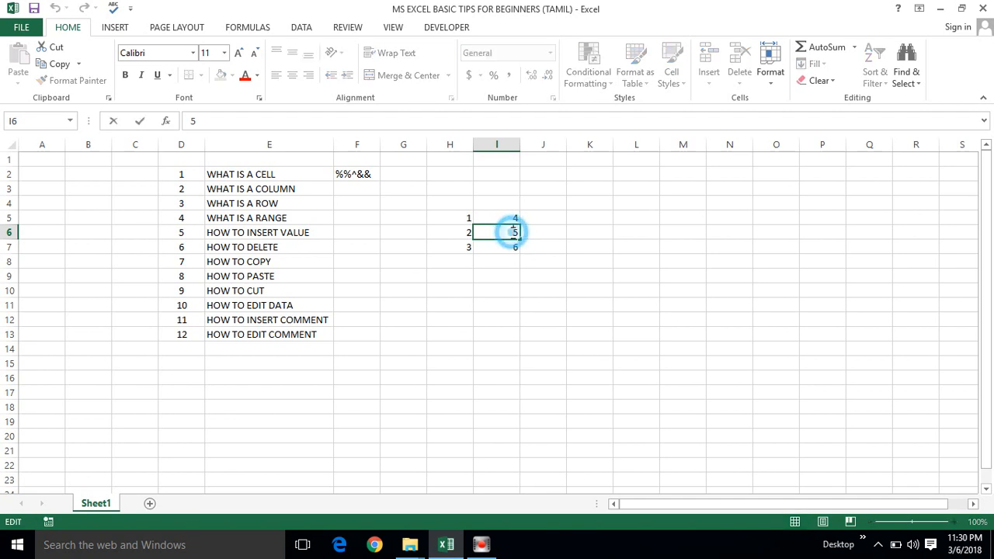
left_click(501, 262)
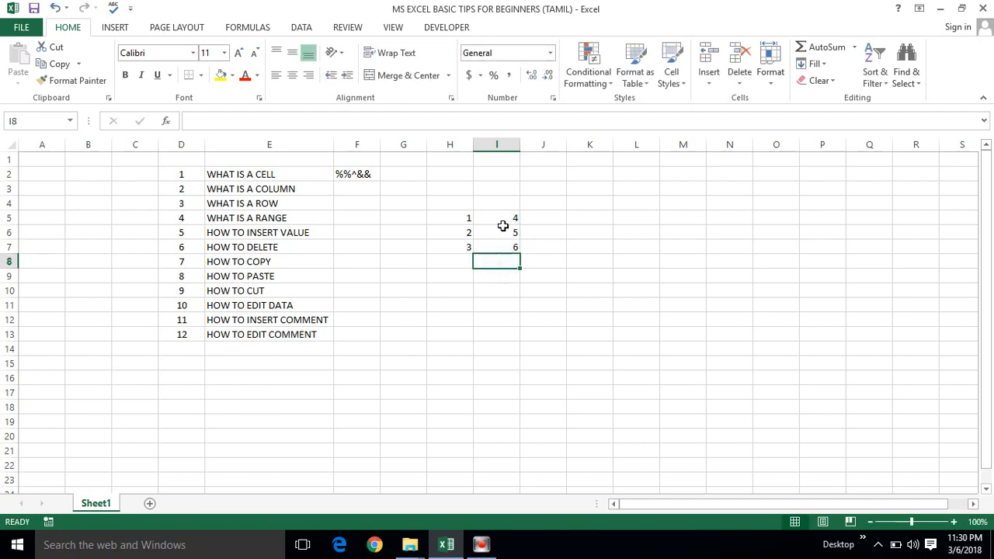
left_click(500, 237)
right_click(507, 240)
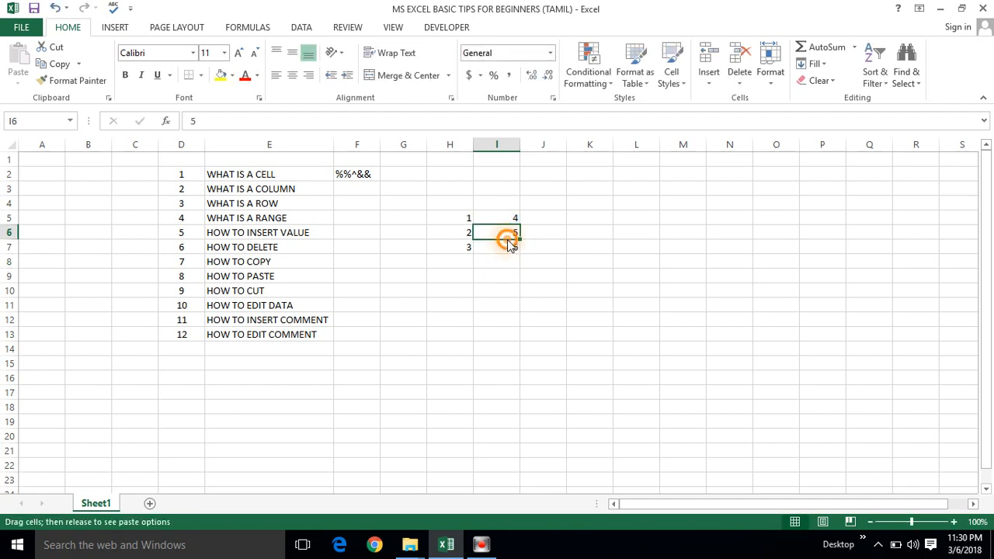
left_click(507, 232)
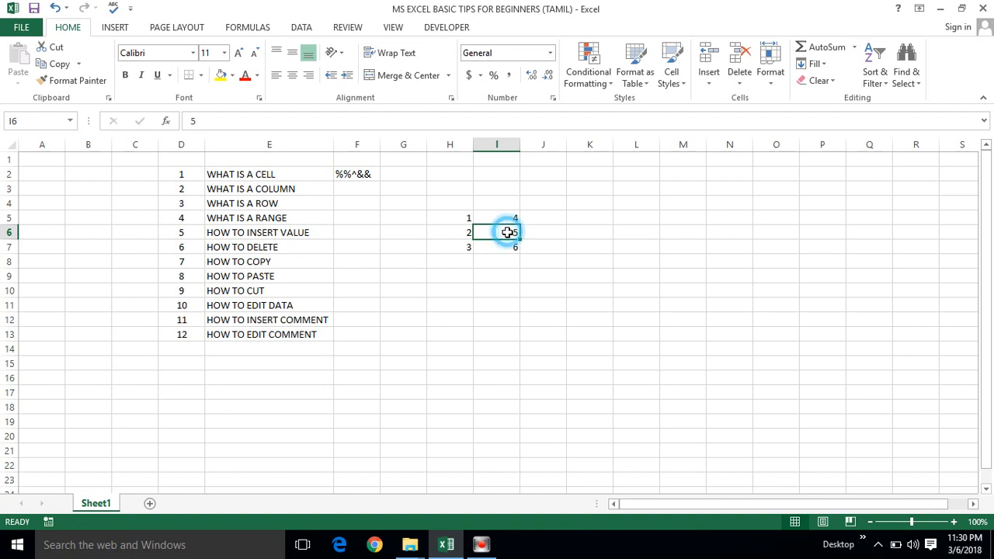
right_click(505, 233)
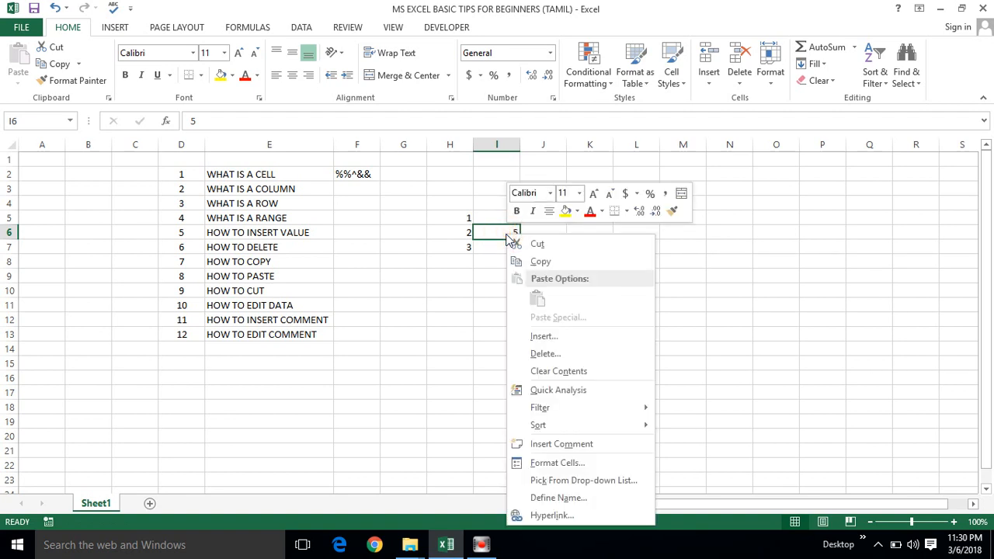
left_click(545, 338)
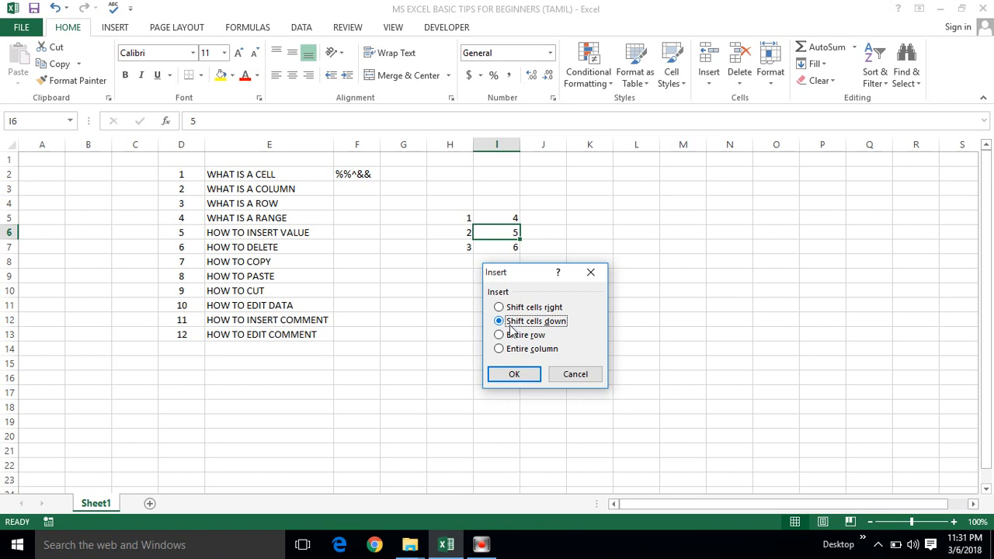
left_click(514, 375)
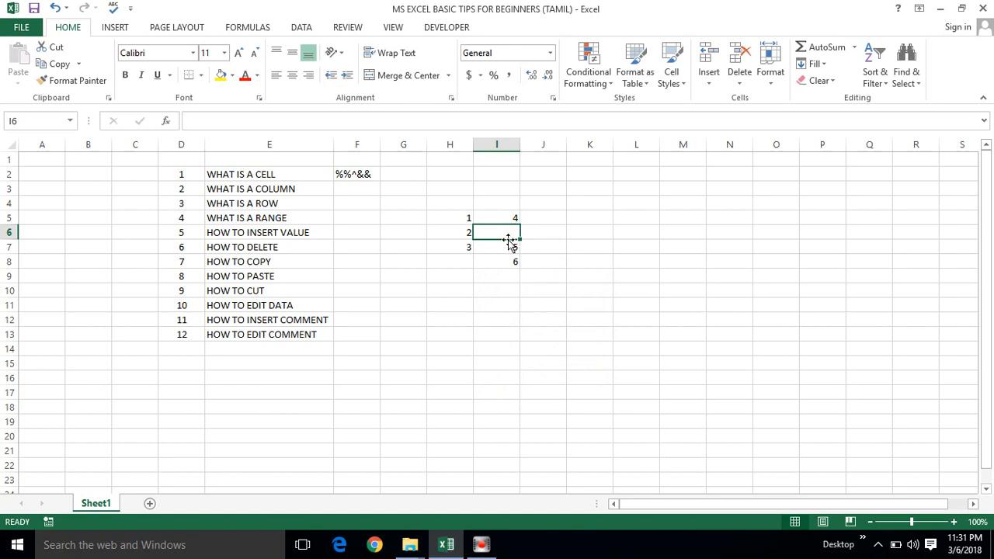
Insert a blank cell at H6, shifting the existing cells right.
left_click(467, 228)
right_click(464, 229)
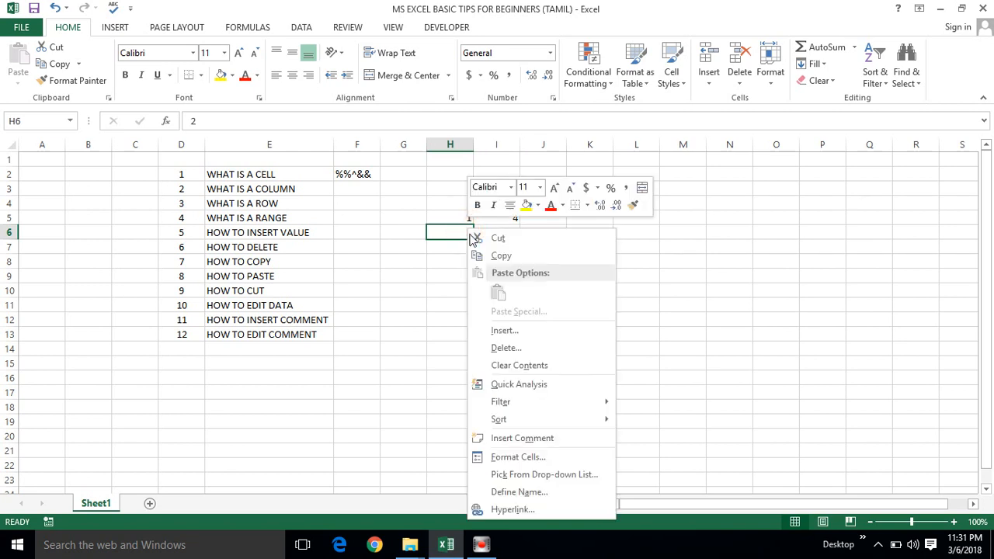
left_click(500, 330)
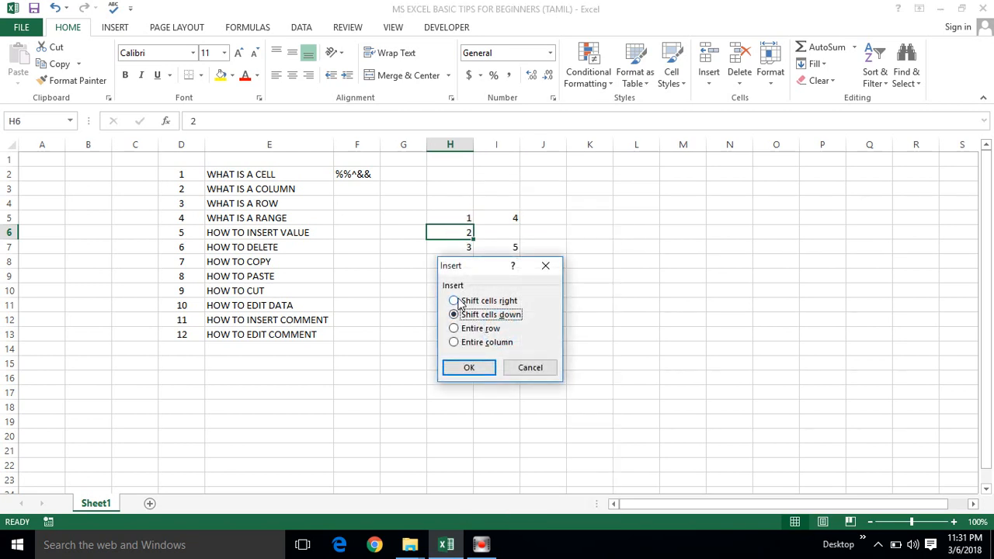
left_click(454, 301)
left_click(470, 368)
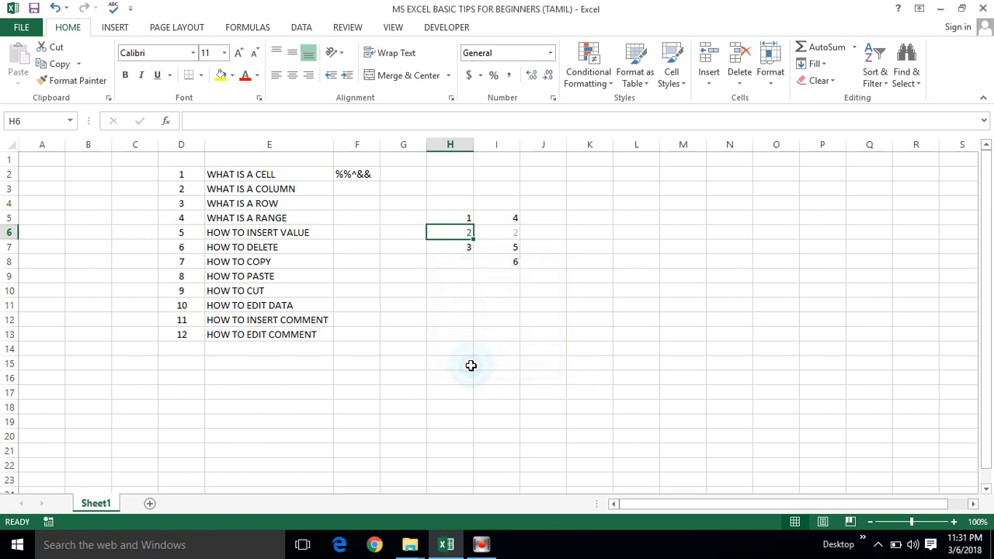
Delete the blank cell H6, shifting the remaining cells left.
right_click(468, 232)
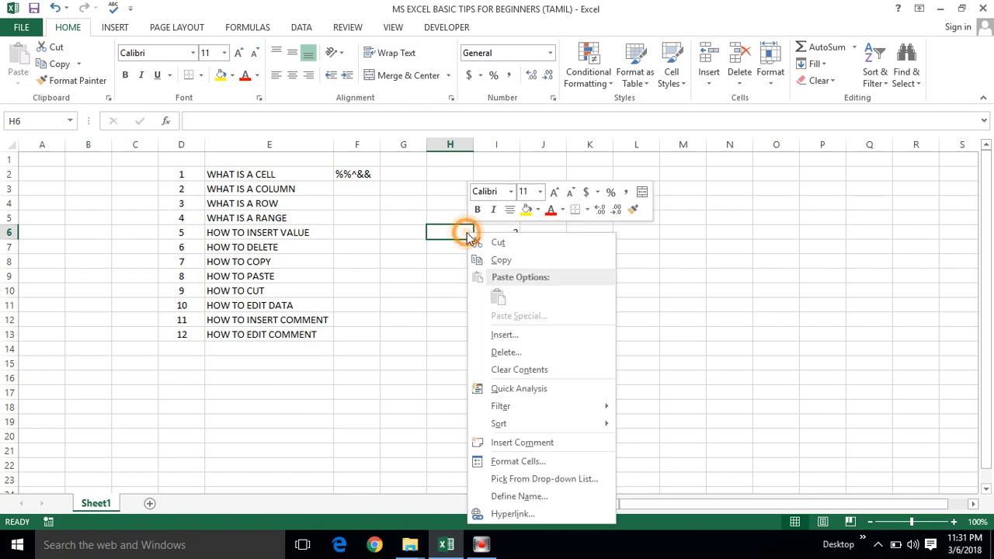
left_click(505, 351)
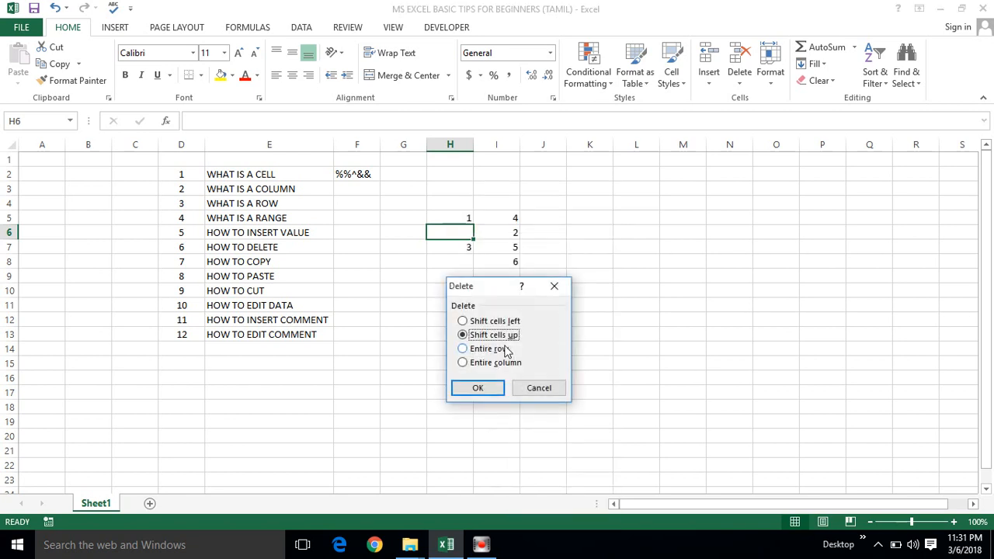
left_click(464, 321)
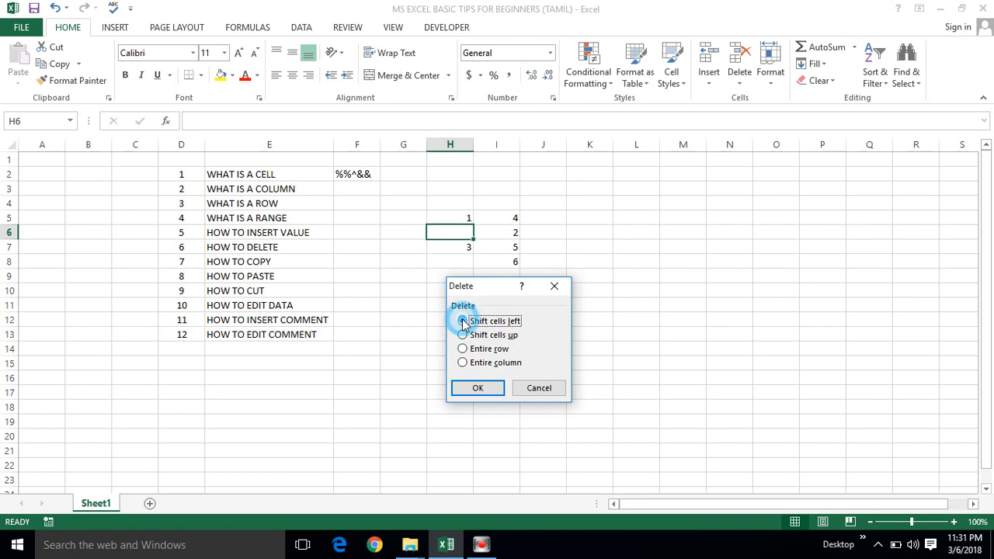
left_click(478, 388)
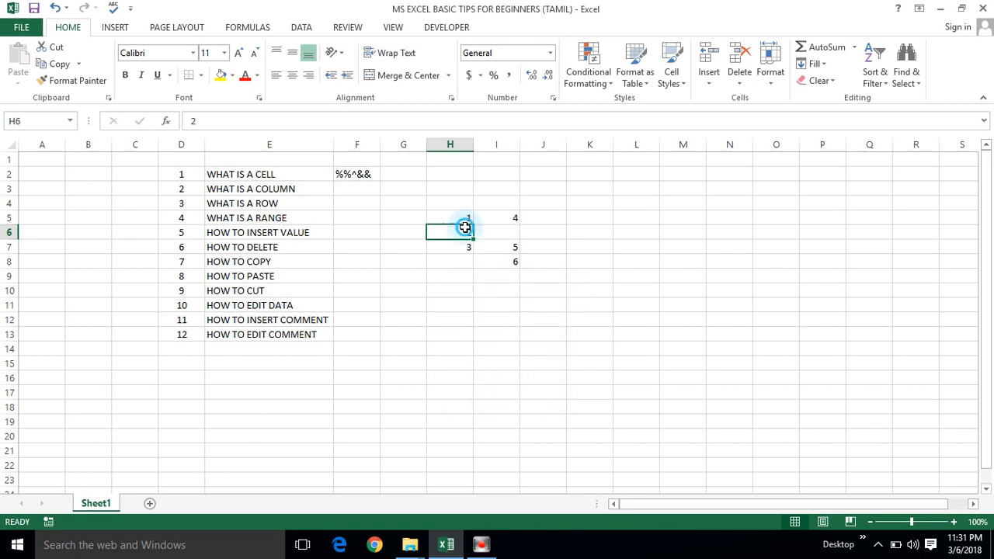
Review the cell insertion options for H6 and cancel without inserting anything.
double_click(492, 233)
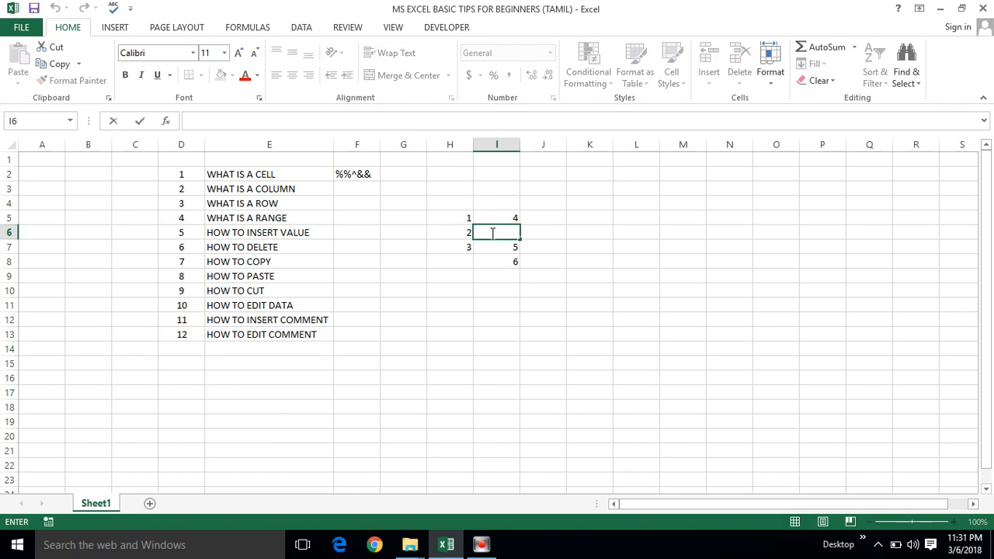
left_click(434, 259)
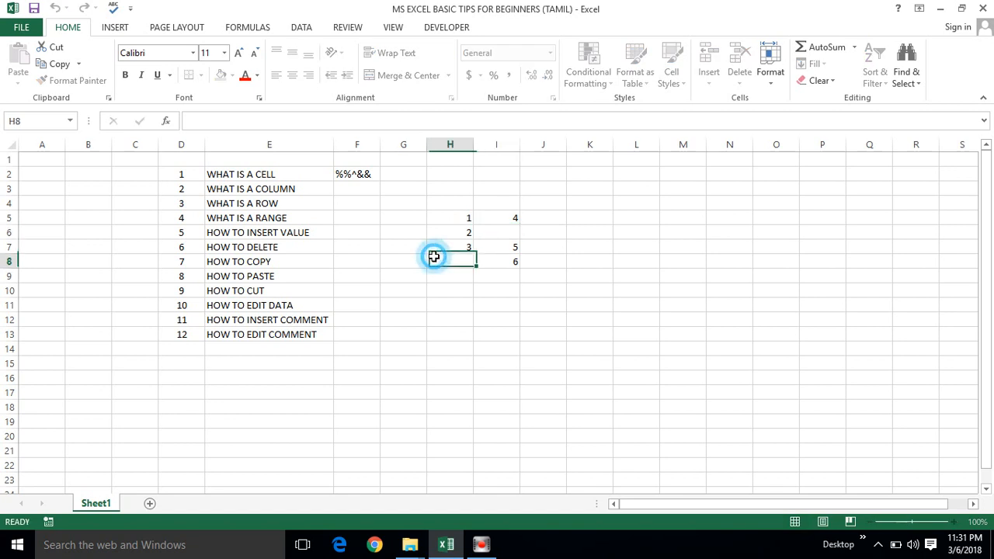
left_click(475, 235)
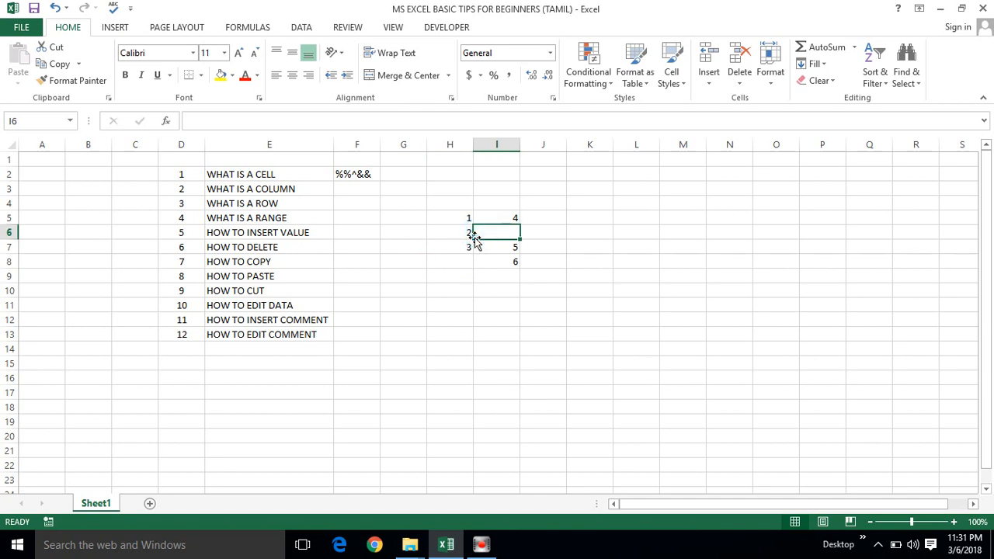
right_click(452, 226)
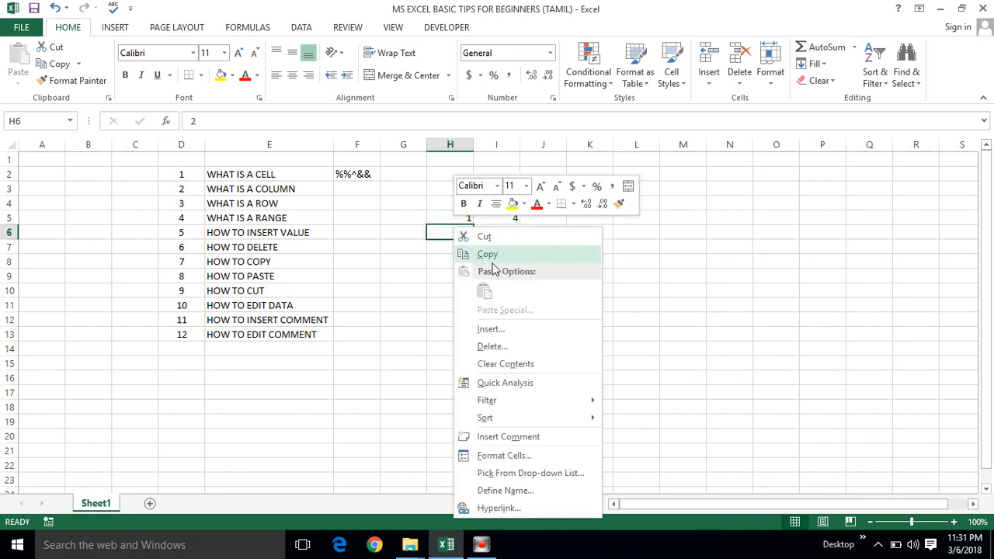
left_click(503, 330)
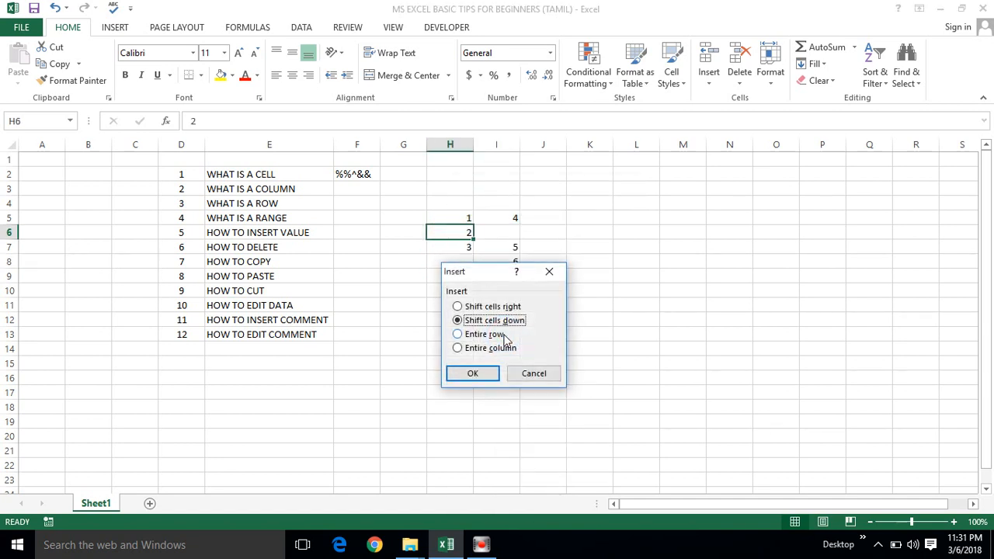
left_click(532, 373)
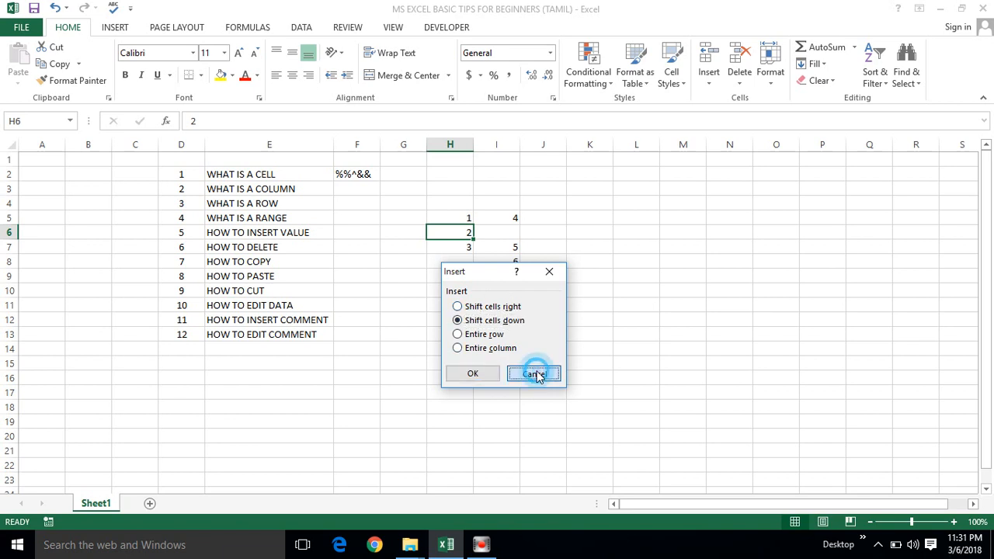
Review the cell deletion options for H6 and cancel without deleting anything.
left_click(472, 233)
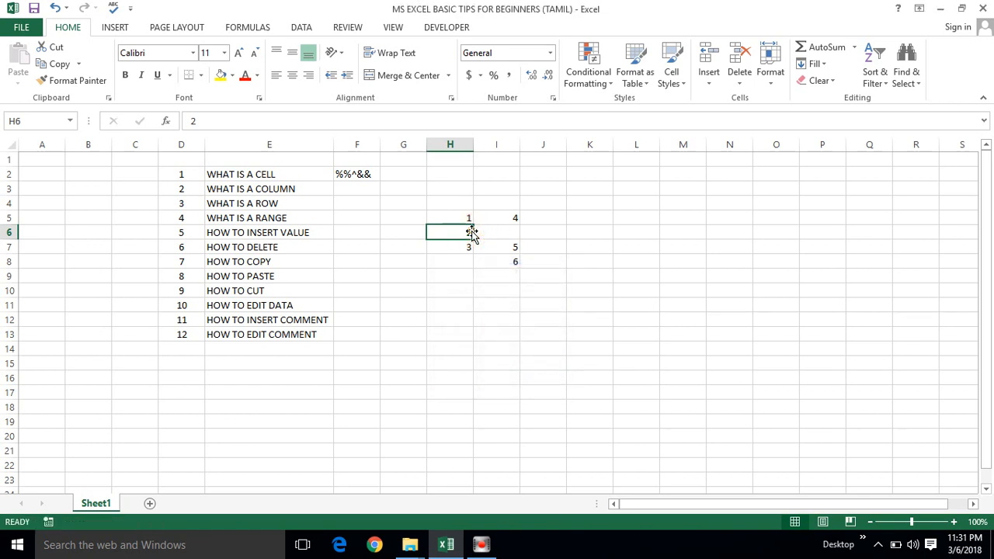
left_click(472, 232)
left_click(473, 237)
left_click(472, 238)
right_click(468, 233)
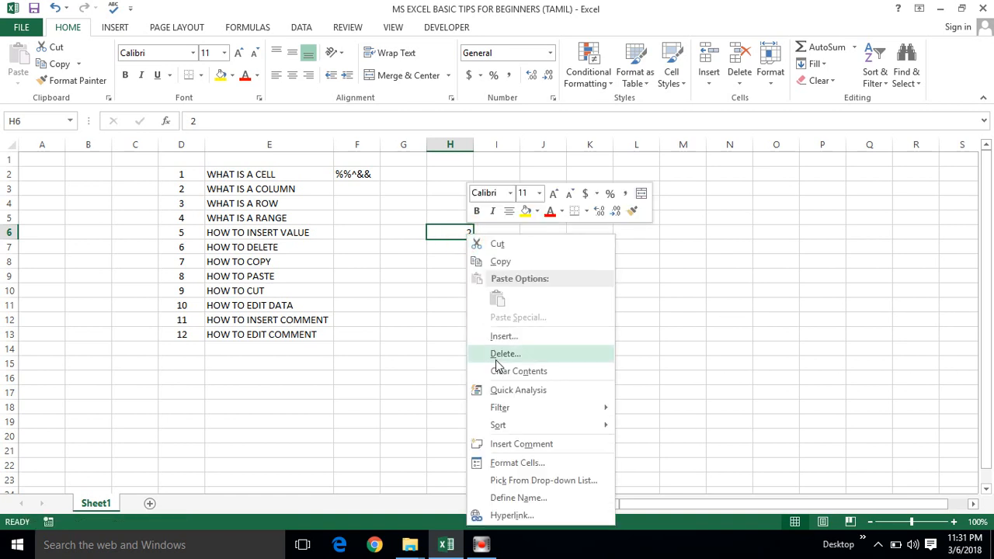
left_click(499, 355)
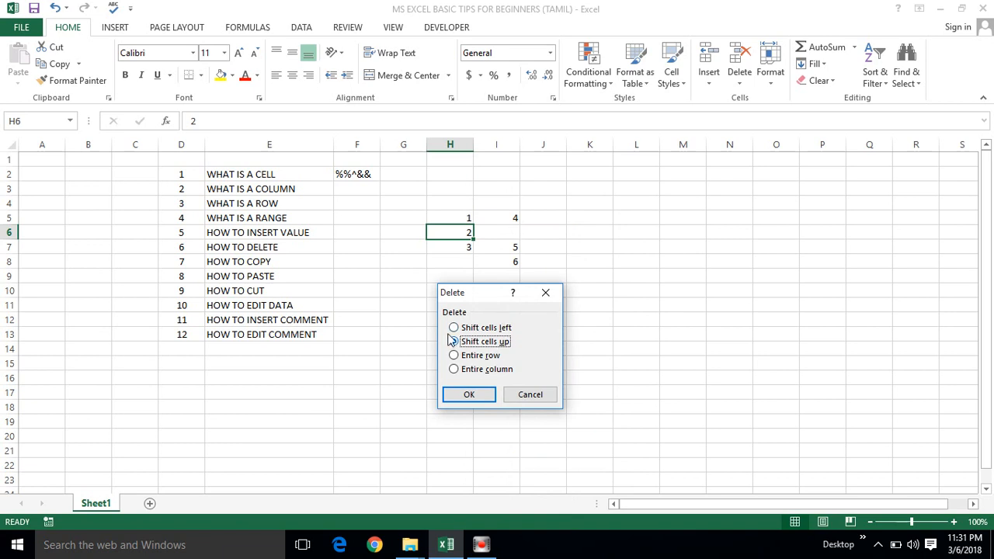
left_click(530, 394)
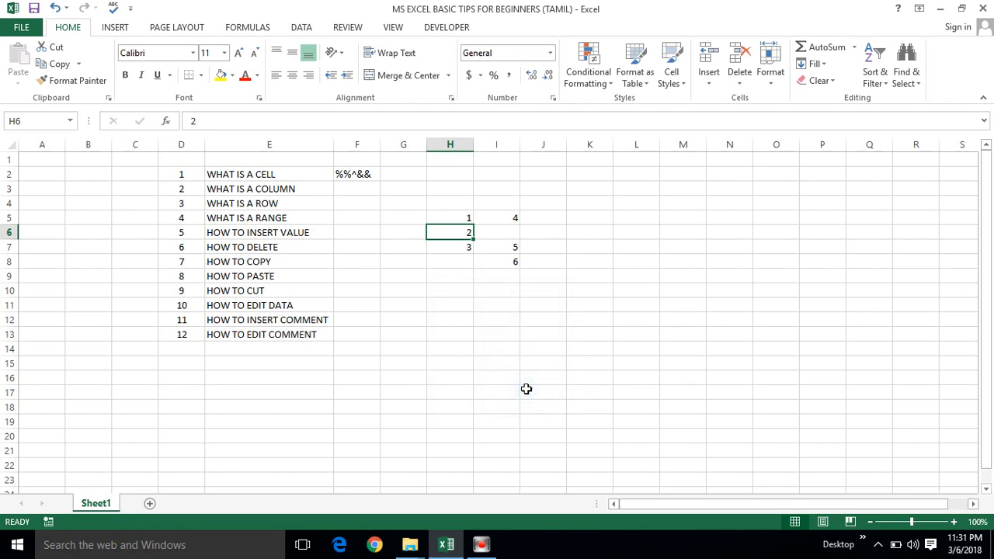
left_click(264, 243)
left_click_drag(264, 232, 262, 246)
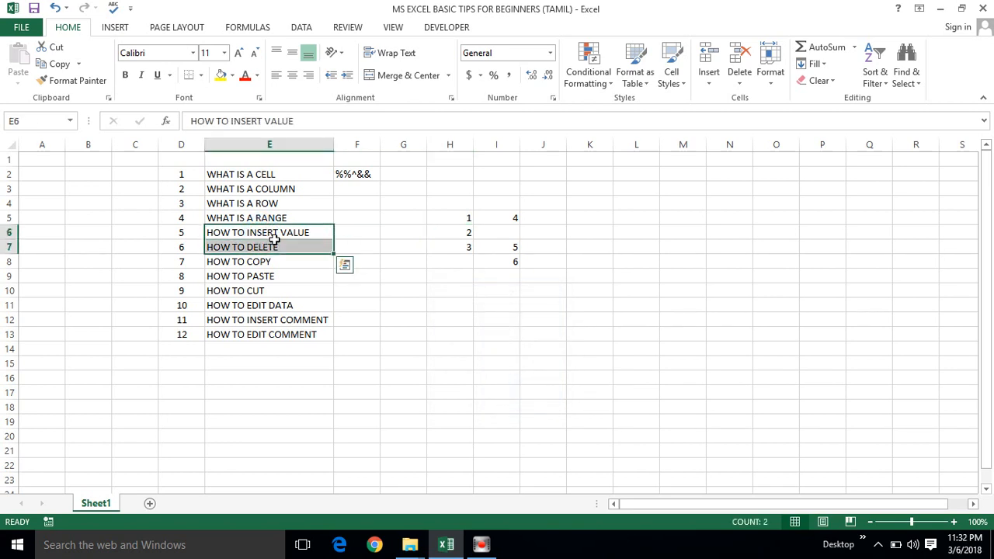
left_click(468, 231)
left_click(252, 267)
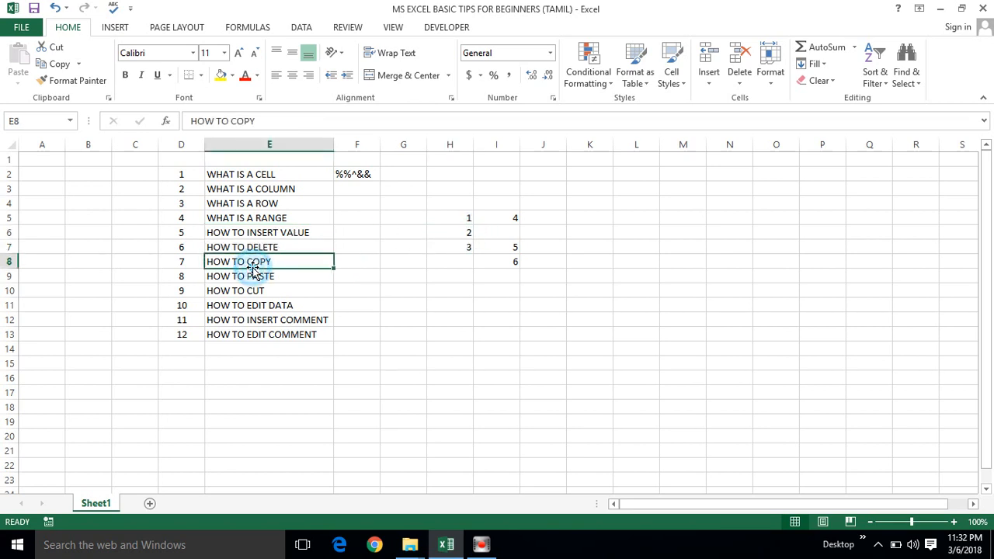
Copy the first six topics in E2:E7 and select cell L7 as the destination.
left_click(258, 178)
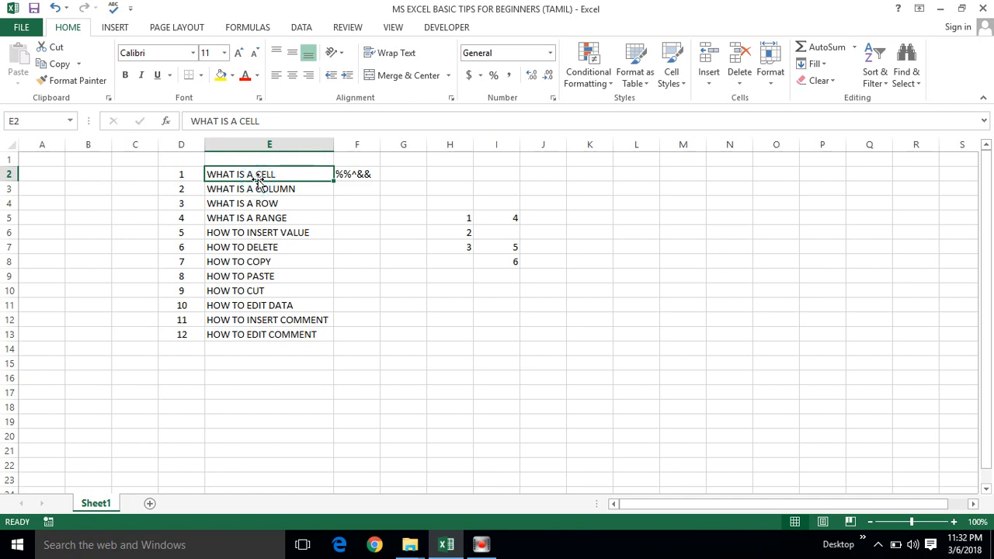
key("shift+Down")
key("shift+Down")
key("shift+Down")
key("shift+Down")
key("shift+Down")
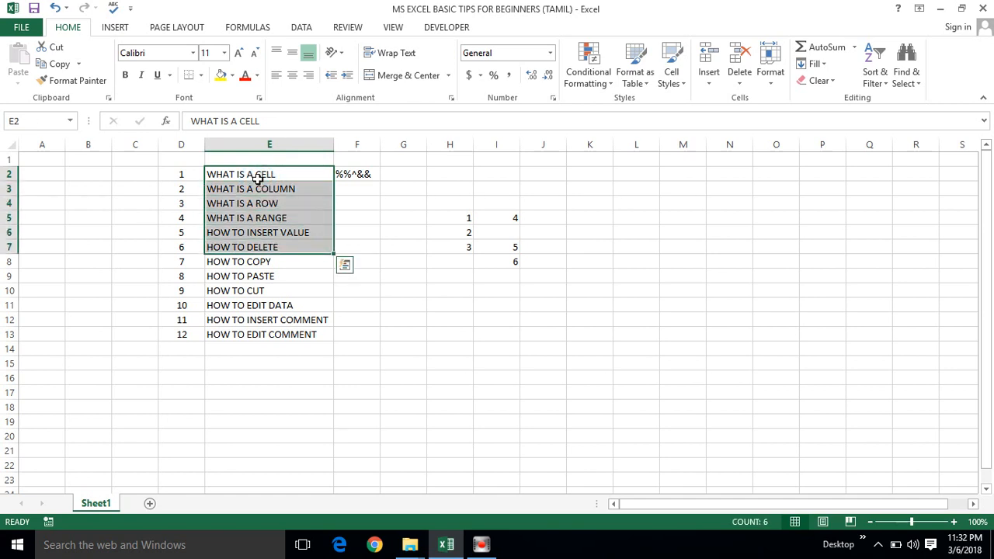
key("ctrl+c")
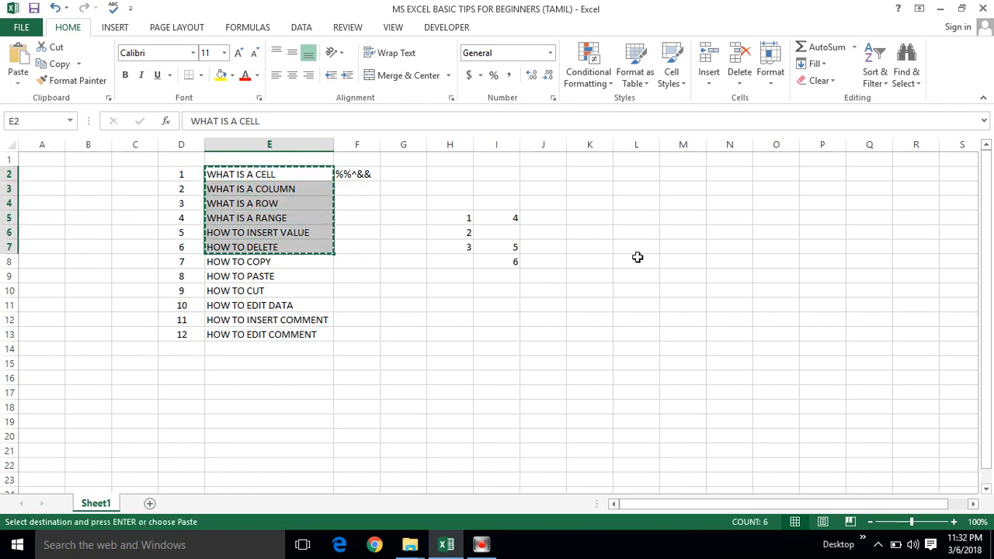
left_click(635, 253)
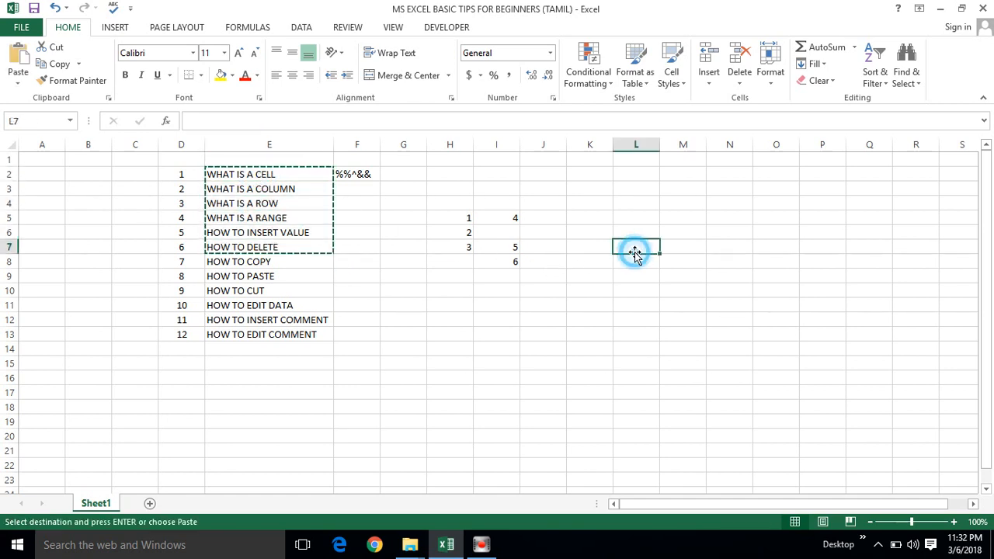
Copy the topics in E2:E7, paste them starting at M7, and autofit column M to the text.
left_click(287, 170)
key("shift+Down")
key("shift+Down")
key("shift+Down")
key("shift+Down")
key("shift+Down")
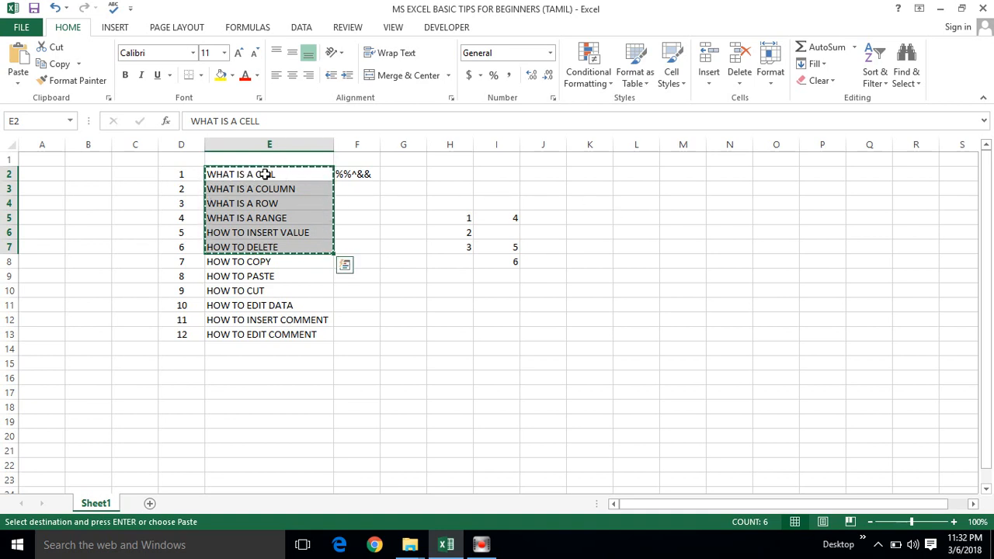
key("Escape")
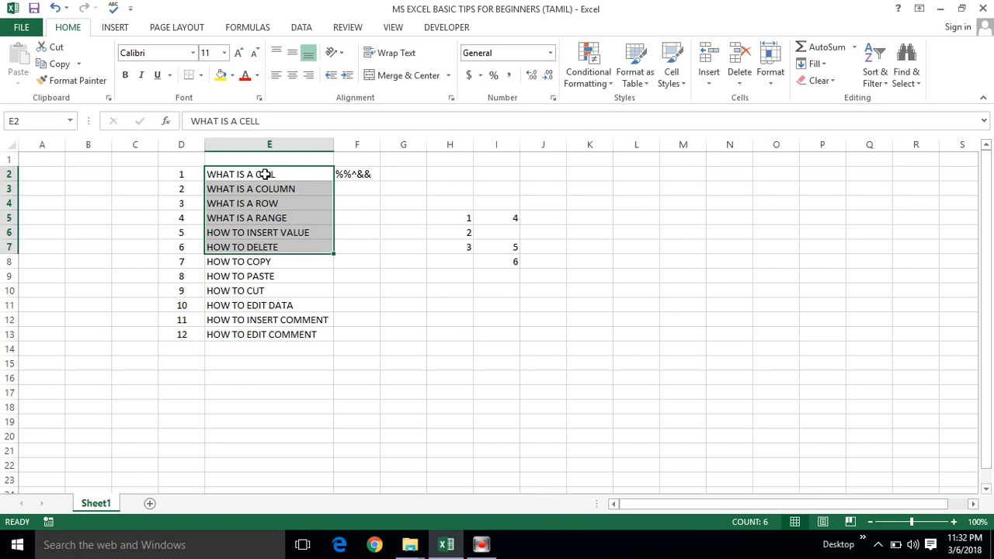
right_click(265, 174)
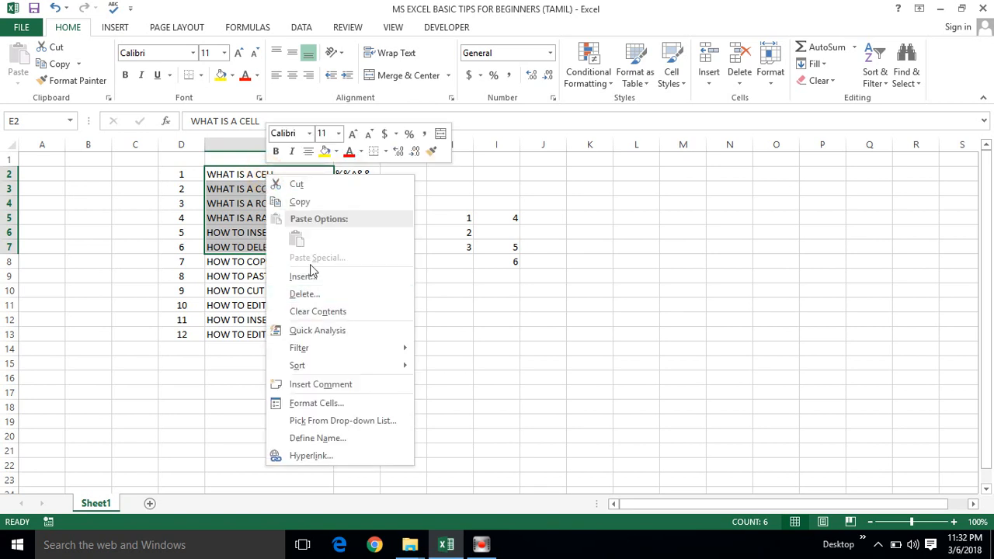
left_click(299, 202)
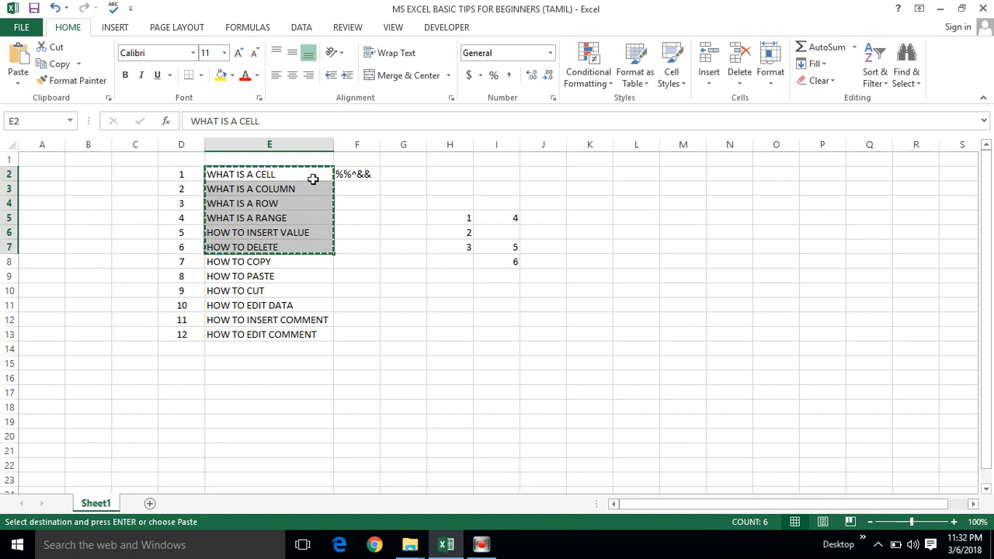
left_click(675, 243)
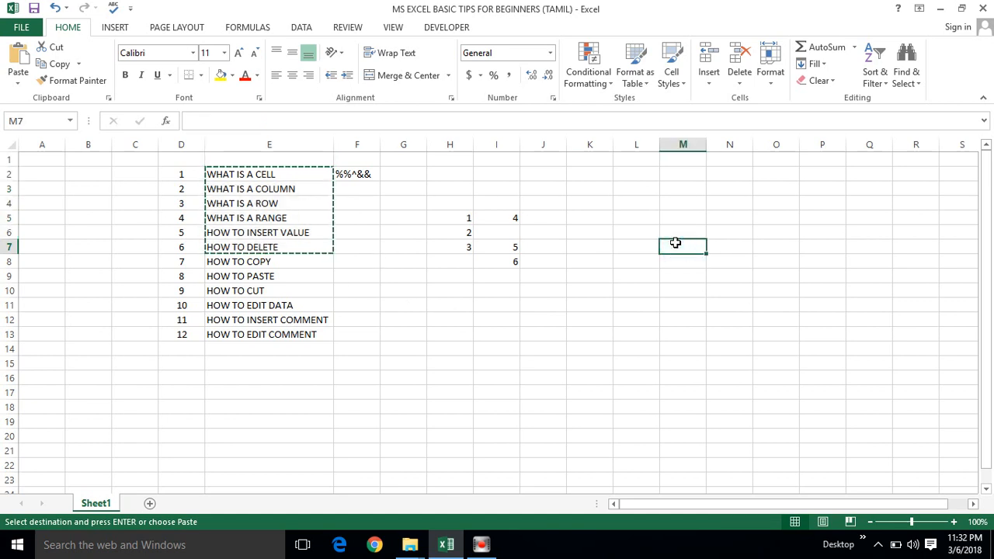
key("ctrl+v")
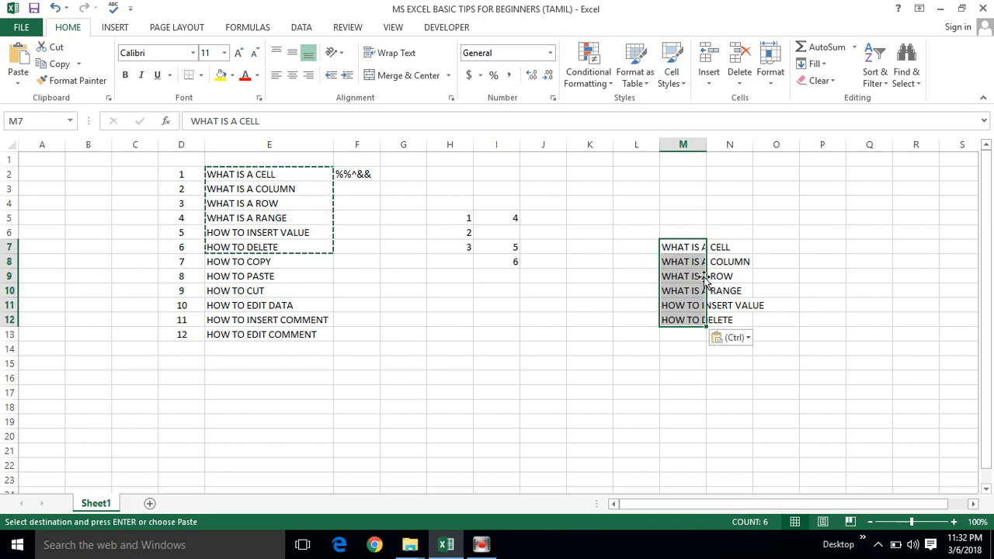
double_click(706, 144)
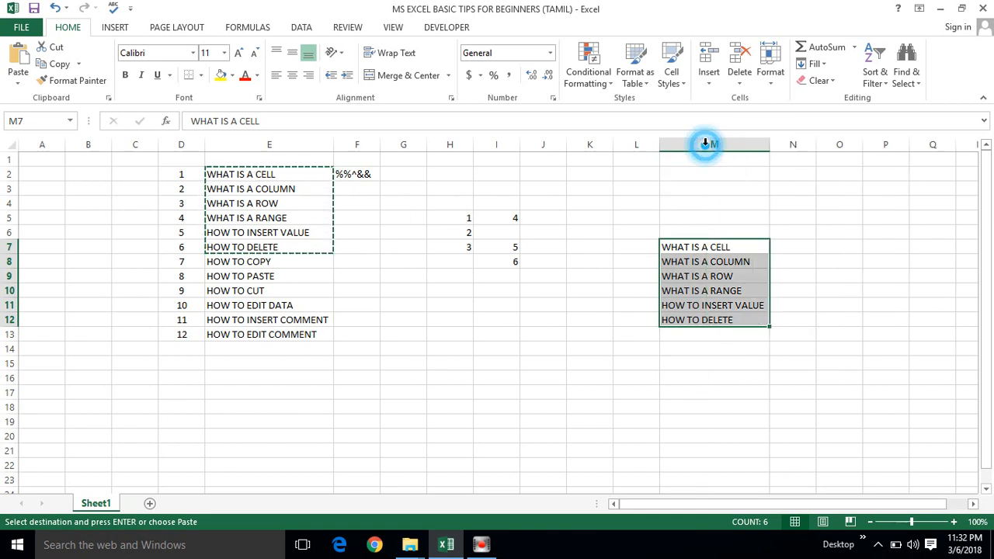
Cut the topics in E2:E7 and paste them starting at cell K14.
left_click(306, 180)
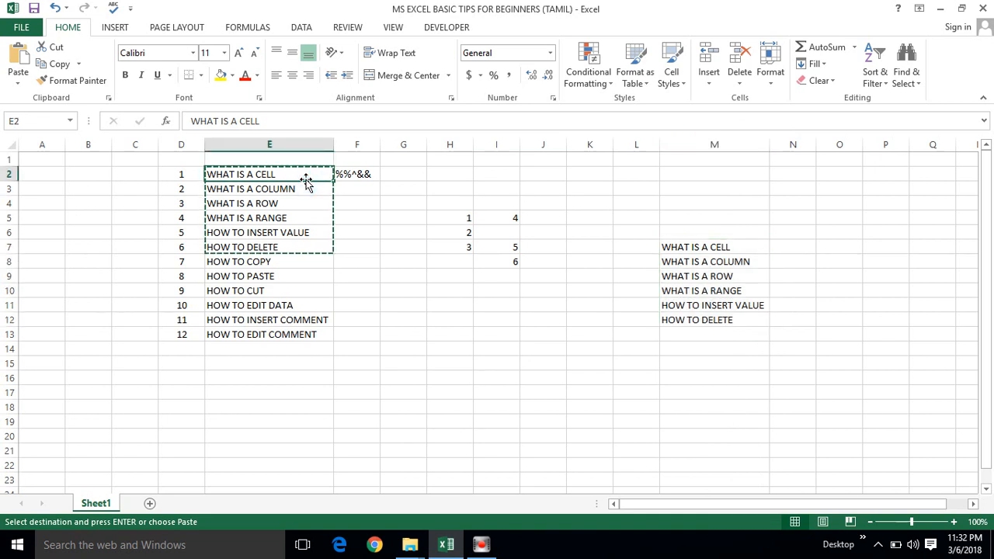
key("Escape")
key("shift+Down")
key("shift+Down")
key("shift+Down")
key("shift+Down")
key("shift+Down")
key("shift+Down")
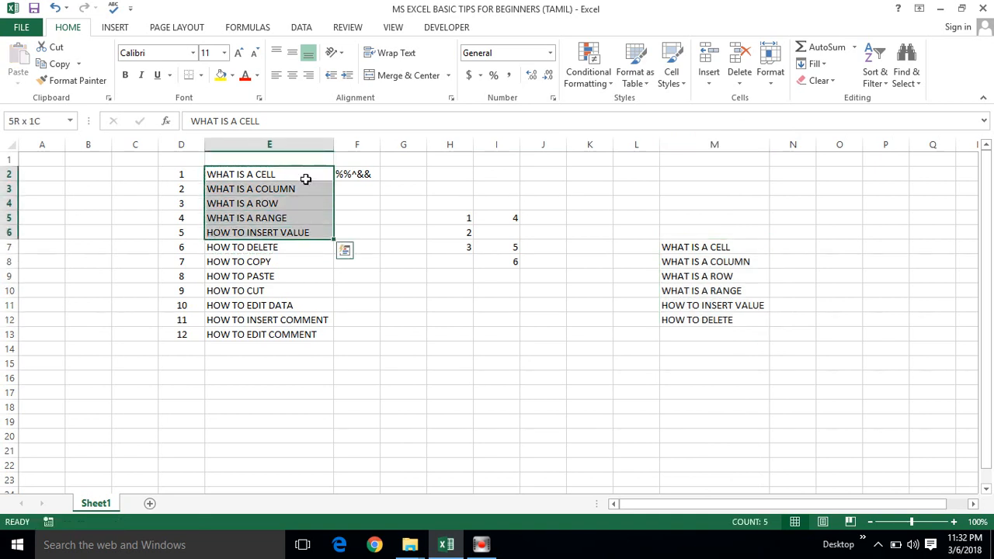
key("shift+Up")
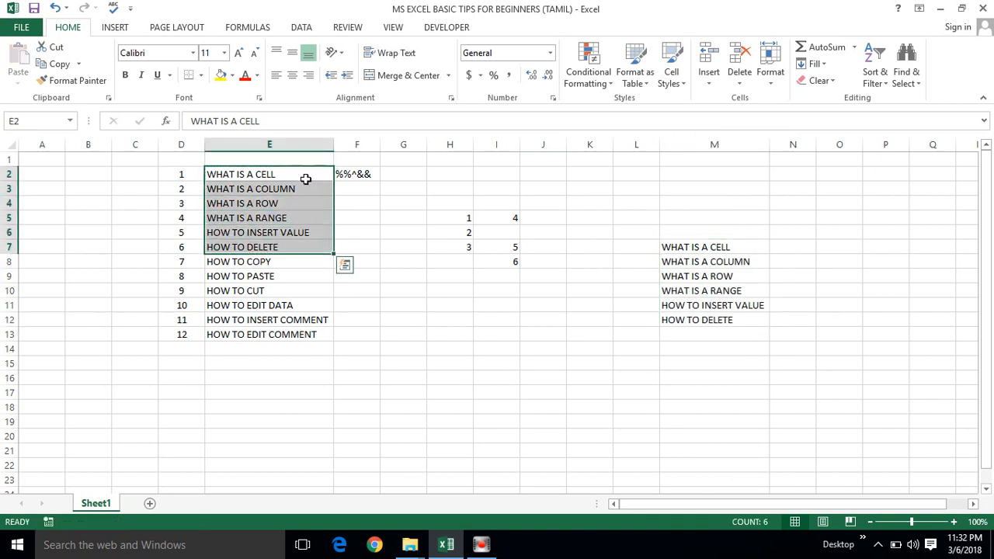
key("ctrl+c")
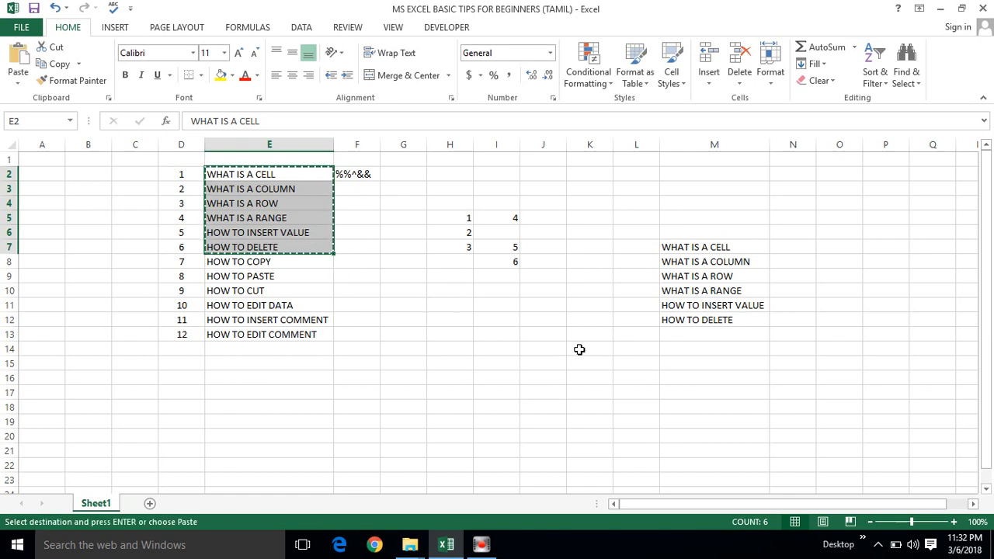
left_click(579, 349)
key("ctrl+v")
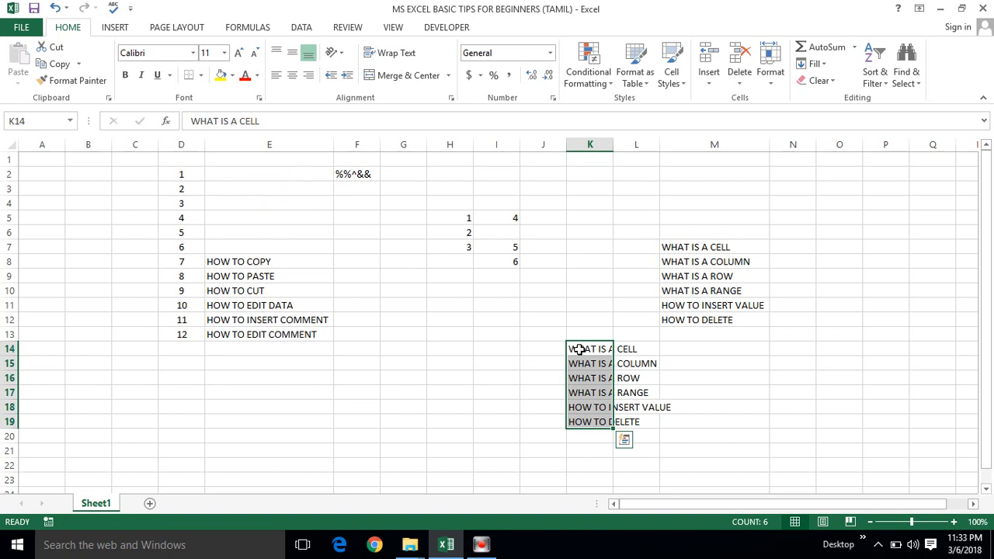
Undo the cut to K14, the column M width change and the paste at M7, and clear the copy selection.
key("ctrl+z")
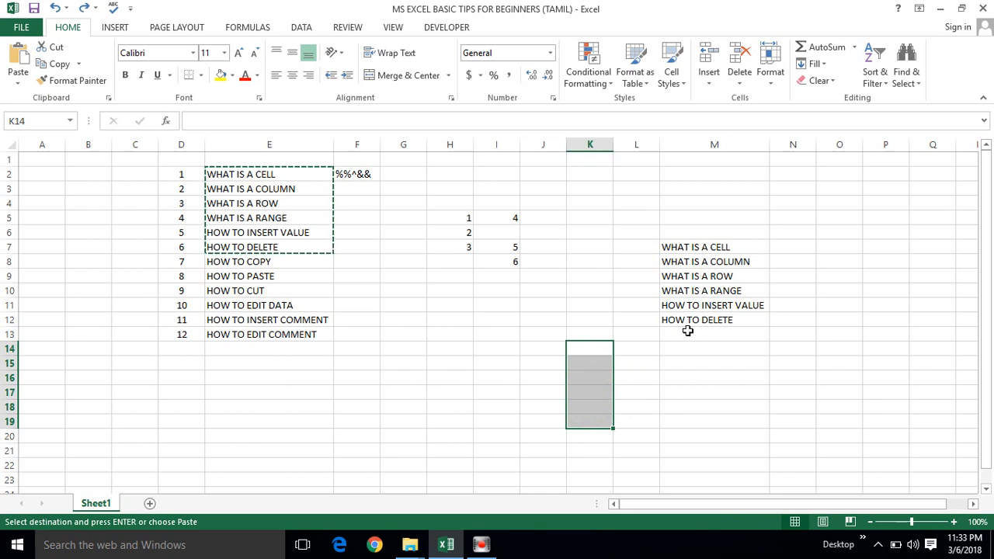
key("ctrl+z")
key("ctrl+z")
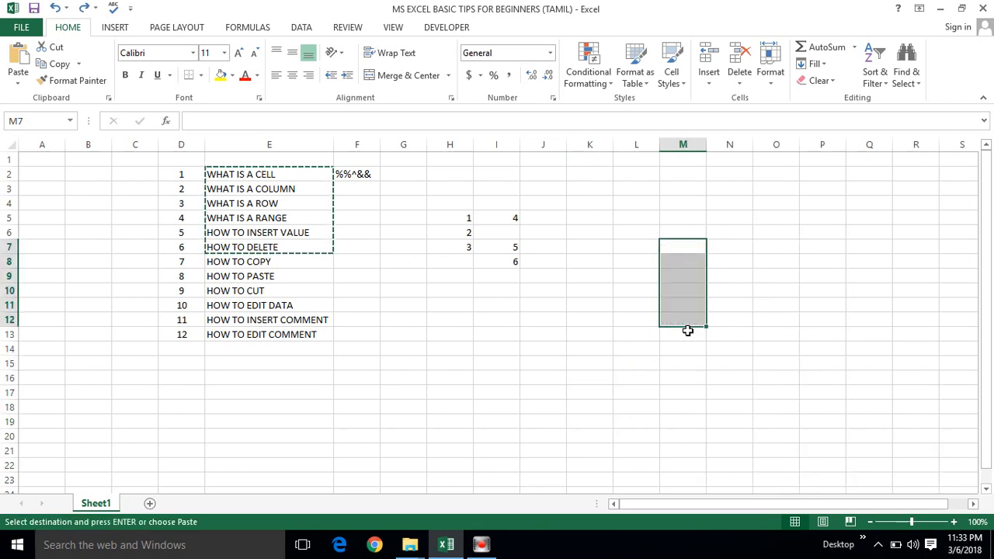
left_click(455, 291)
key("Escape")
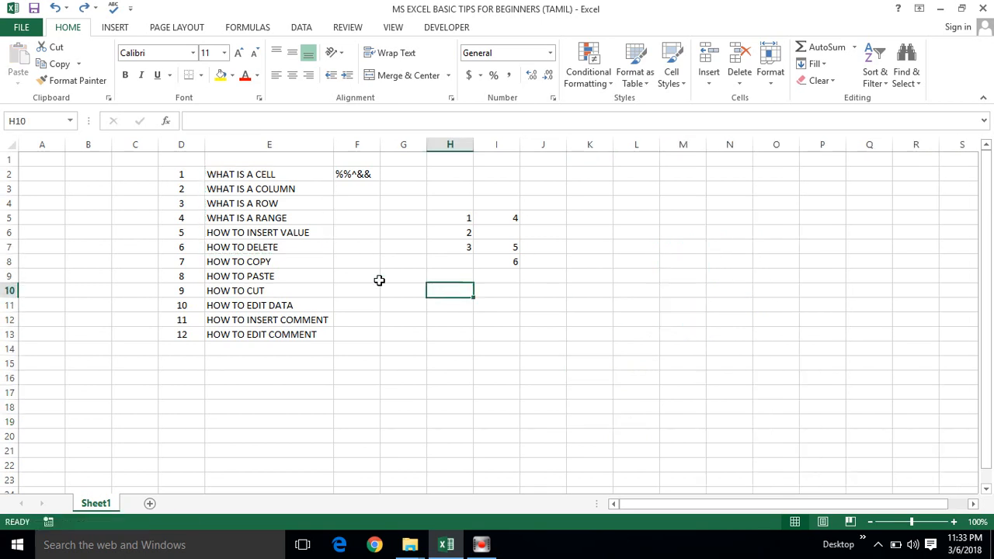
left_click(254, 290)
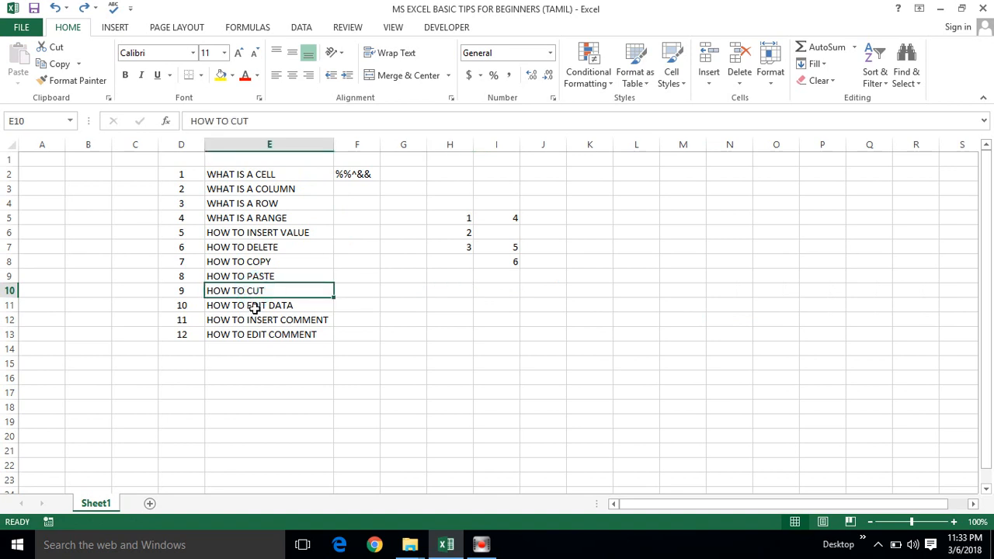
left_click(256, 305)
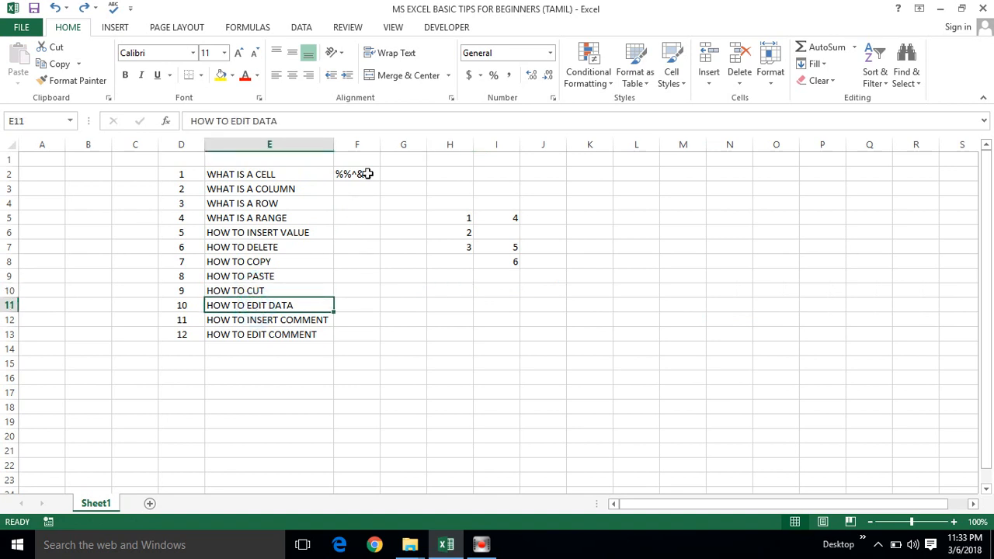
double_click(369, 205)
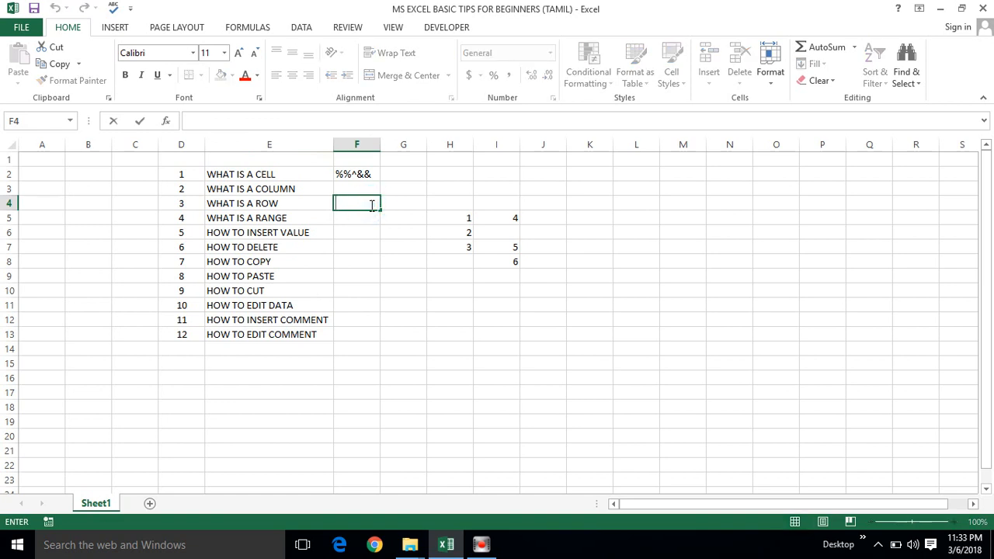
type("i")
type("XXXXXXXXXXXX")
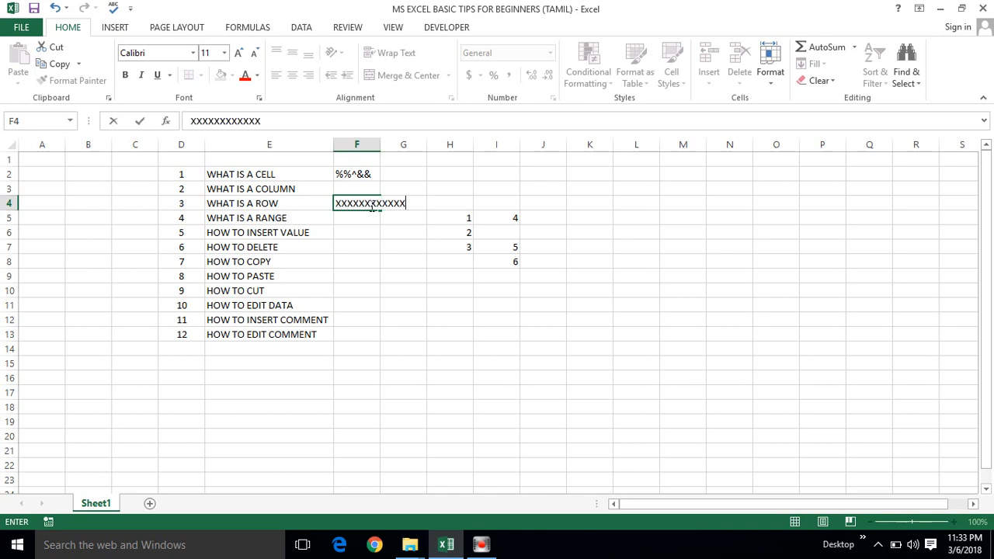
key("shift+Home")
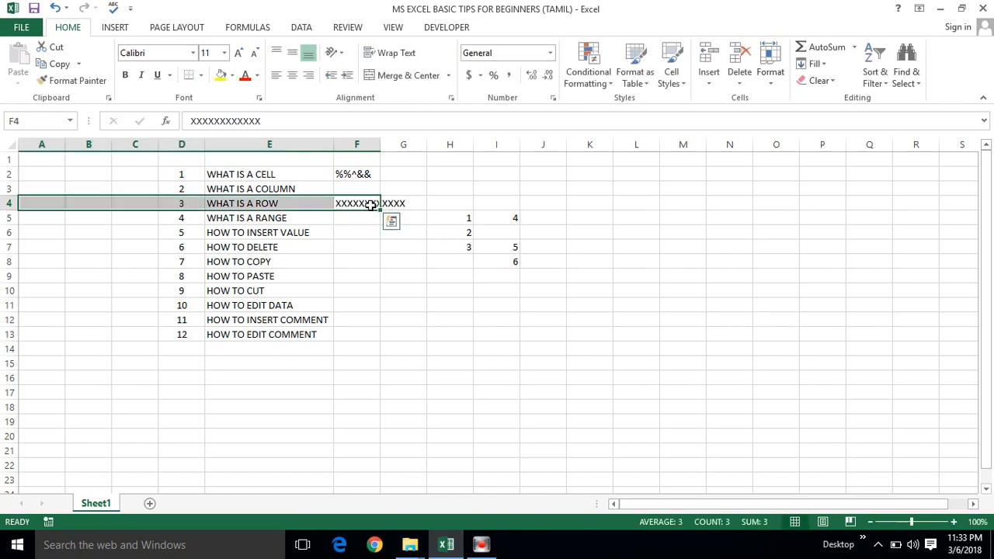
left_click(371, 204)
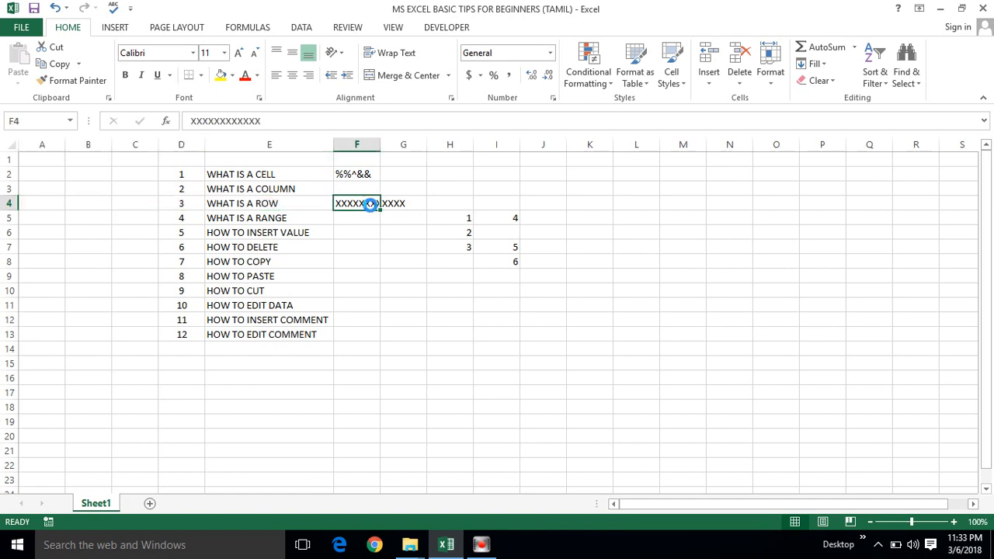
key("Delete")
Enter the text "I AM A MACRO DEVELOPER" in cell F4.
type("i")
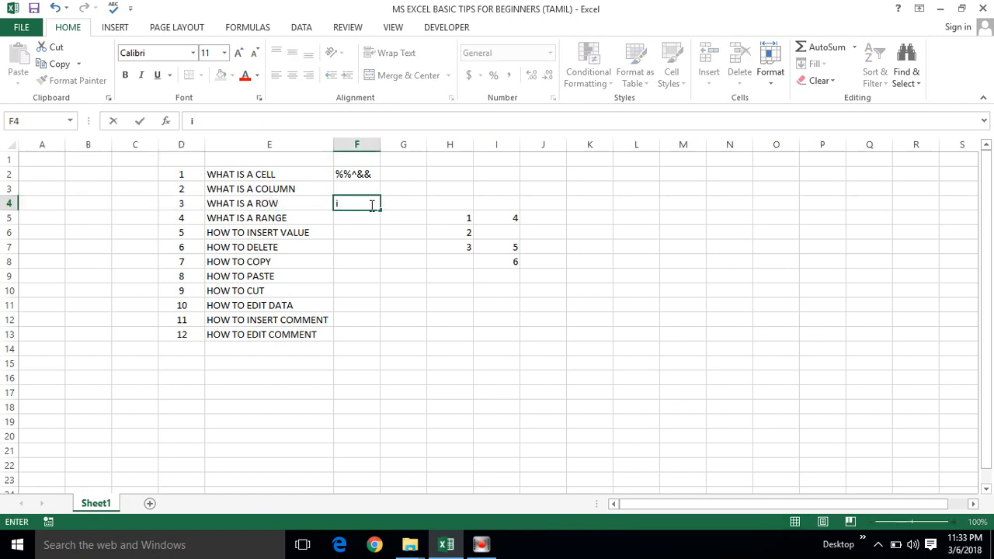
type(" AM A MACRO")
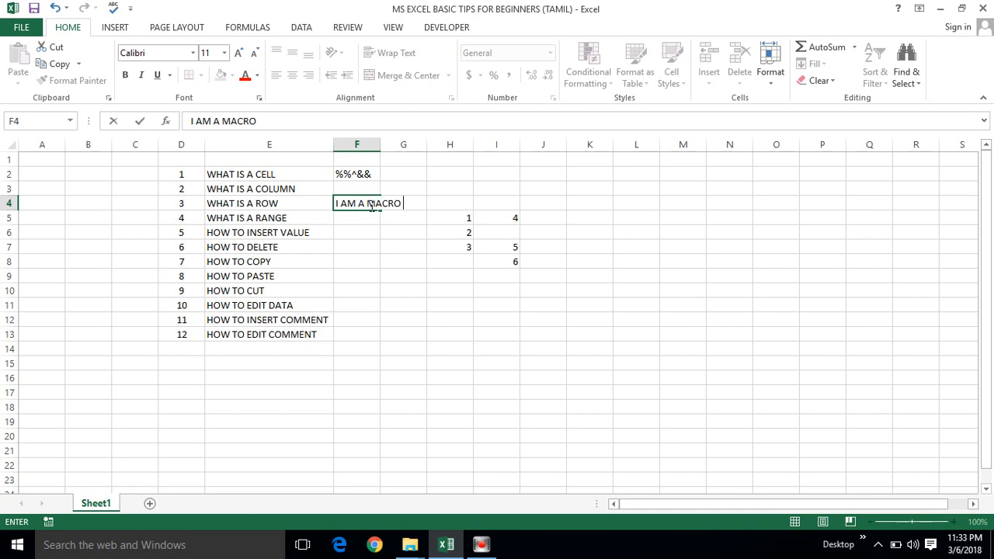
type(" DEVELOPER")
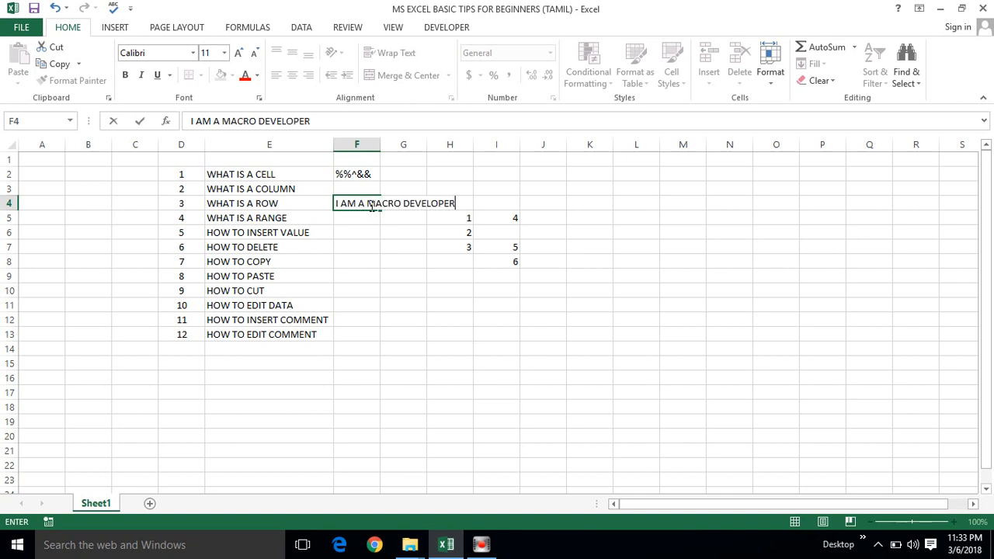
left_click(355, 245)
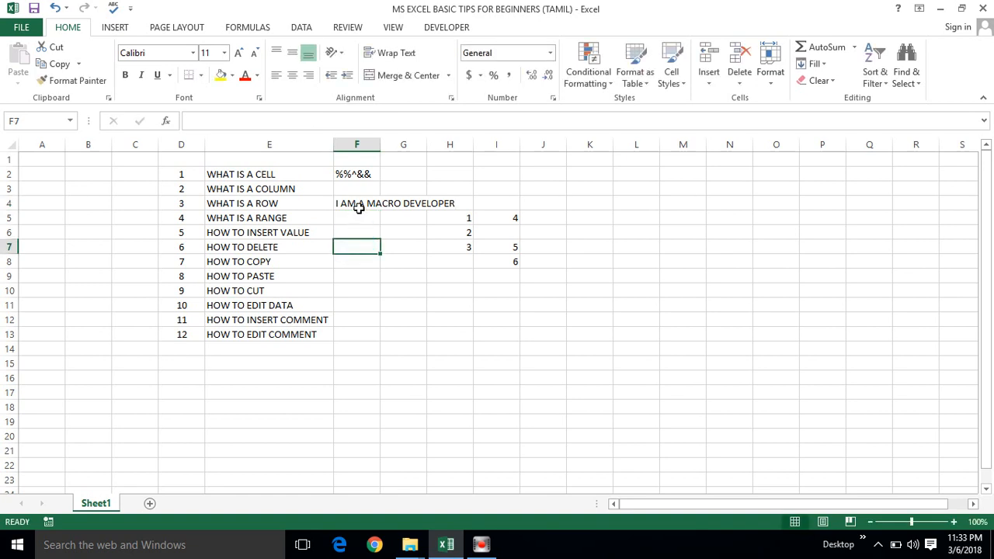
left_click(357, 208)
double_click(358, 206)
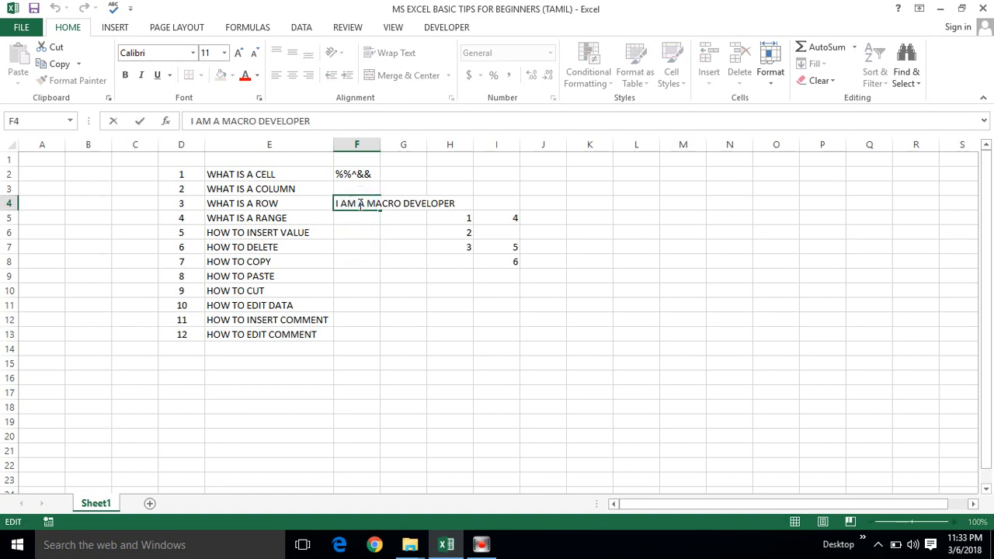
left_click(457, 200)
key("Escape")
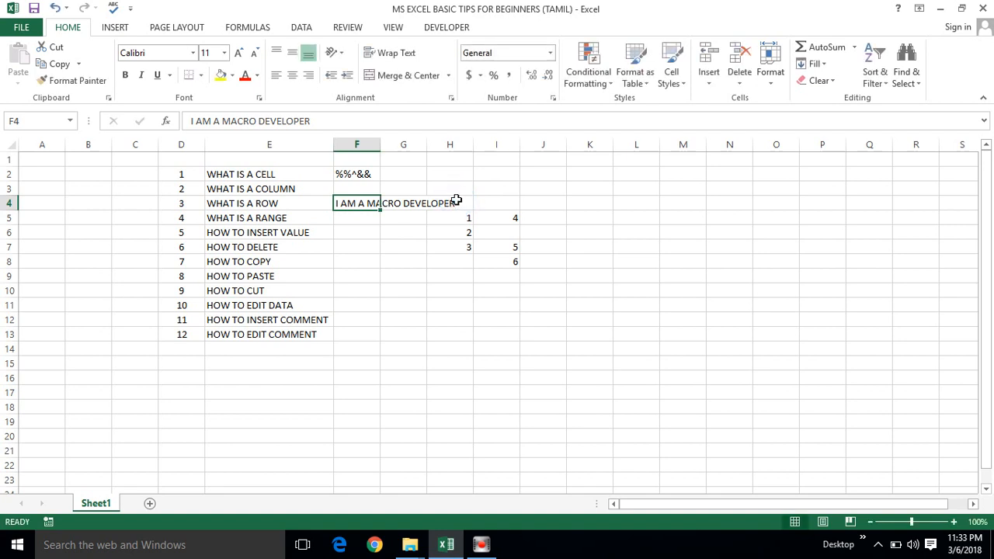
Edit the text in cell F4 by appending a space and a row of hyphens at its end.
left_click(371, 204)
double_click(371, 204)
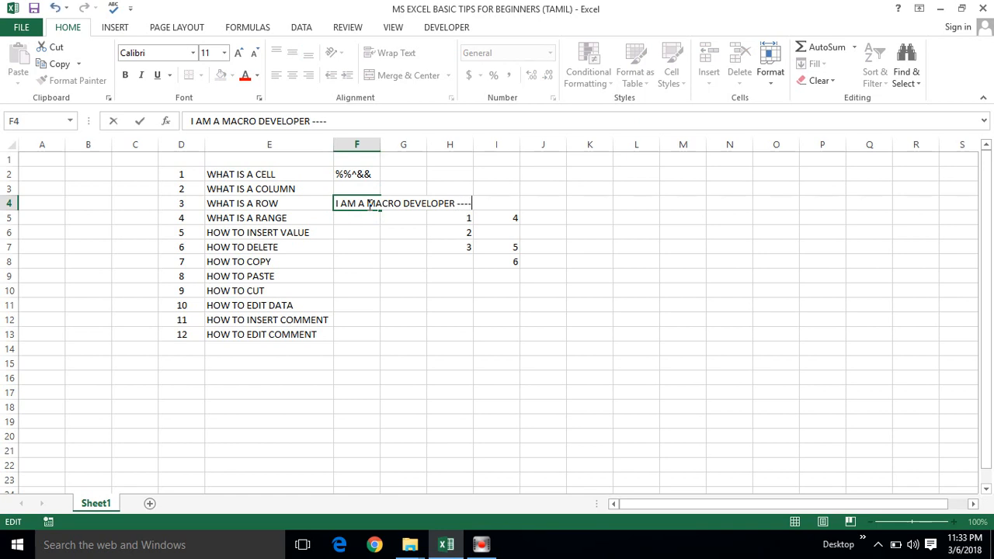
type("-------------")
key("Return")
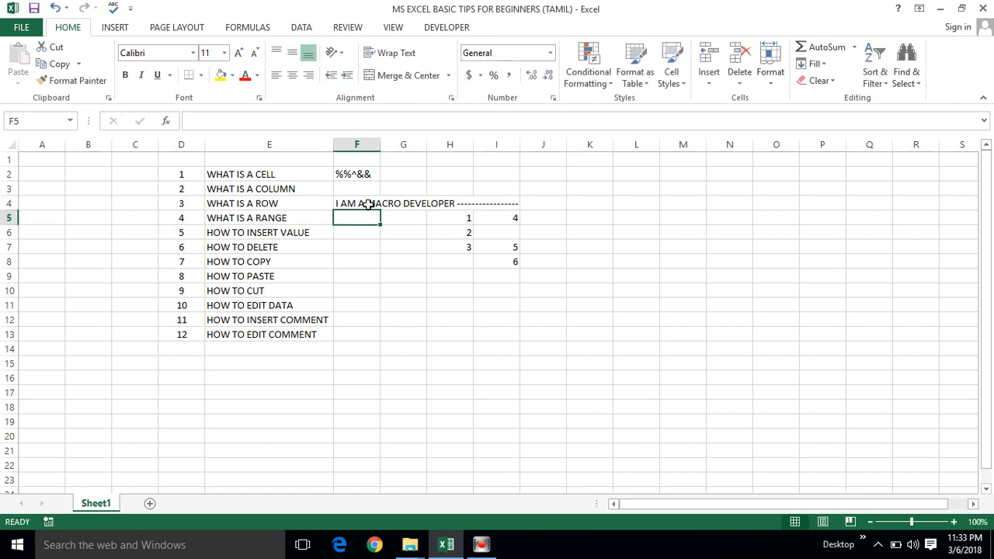
Insert a comment reading "WELCOME" on cell E12, keeping the author name line above it.
left_click(274, 322)
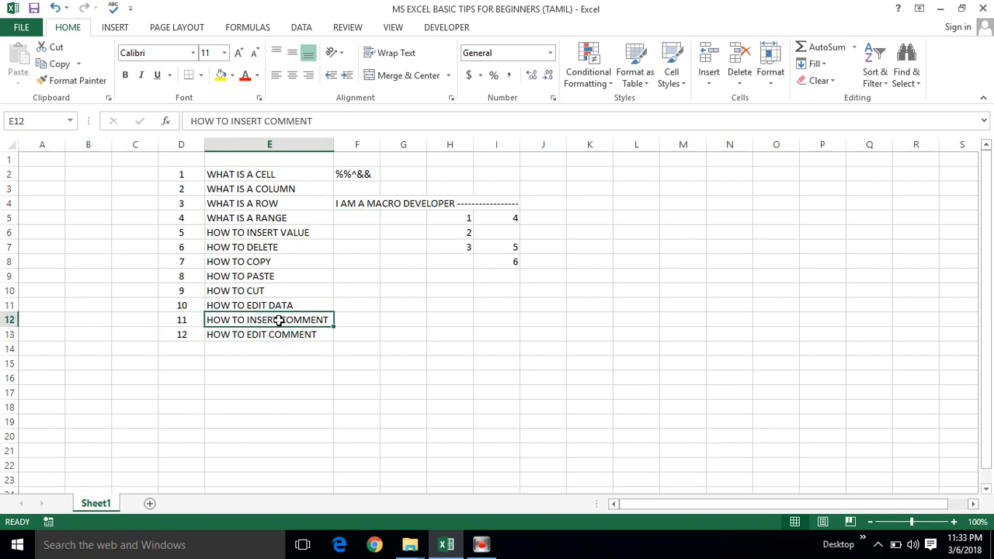
right_click(278, 321)
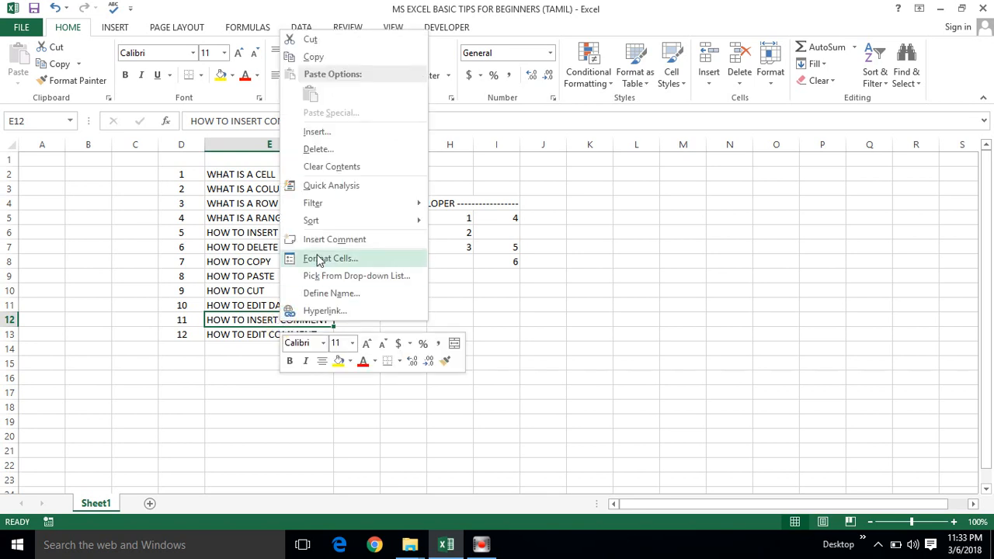
left_click(314, 241)
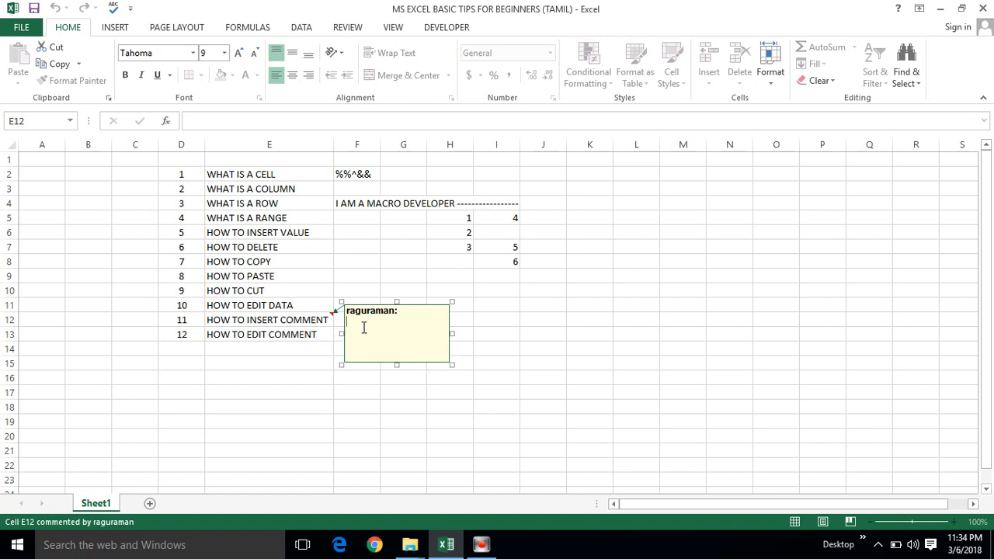
type("wE")
key("BackSpace")
key("BackSpace")
key("BackSpace")
key("BackSpace")
key("Return")
type("W")
left_click(274, 353)
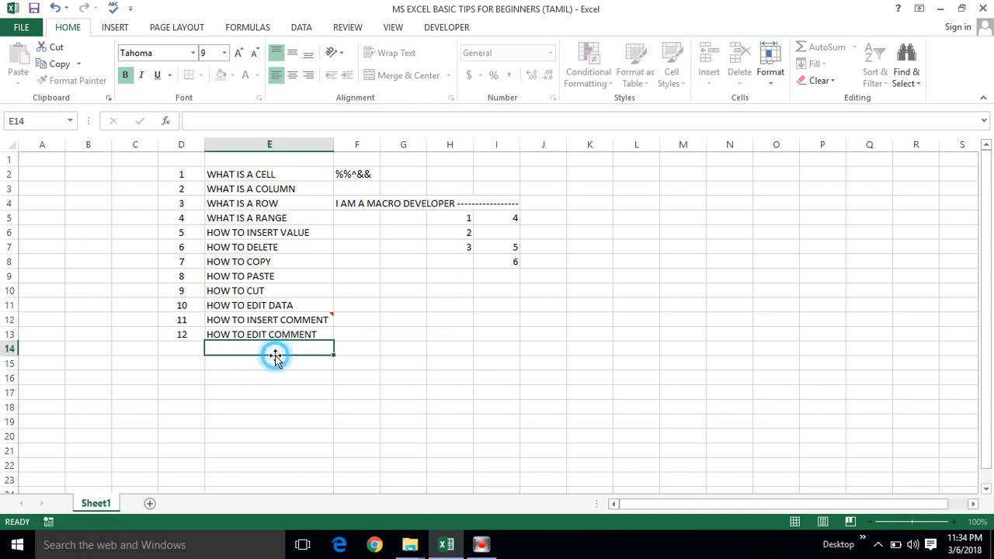
View the comment on cell E12 and set it to stay permanently displayed on the sheet.
left_click(299, 318)
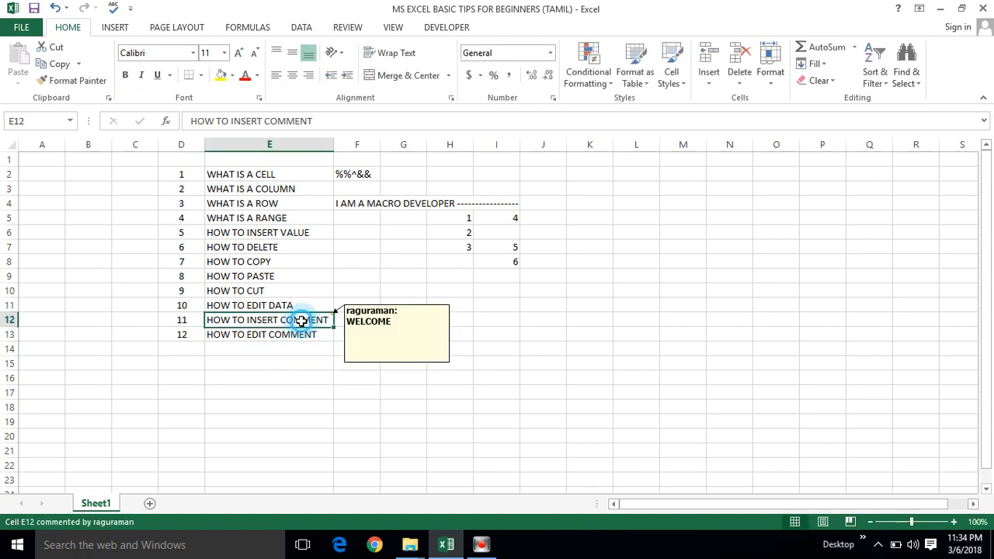
left_click(317, 373)
mouse_move(293, 320)
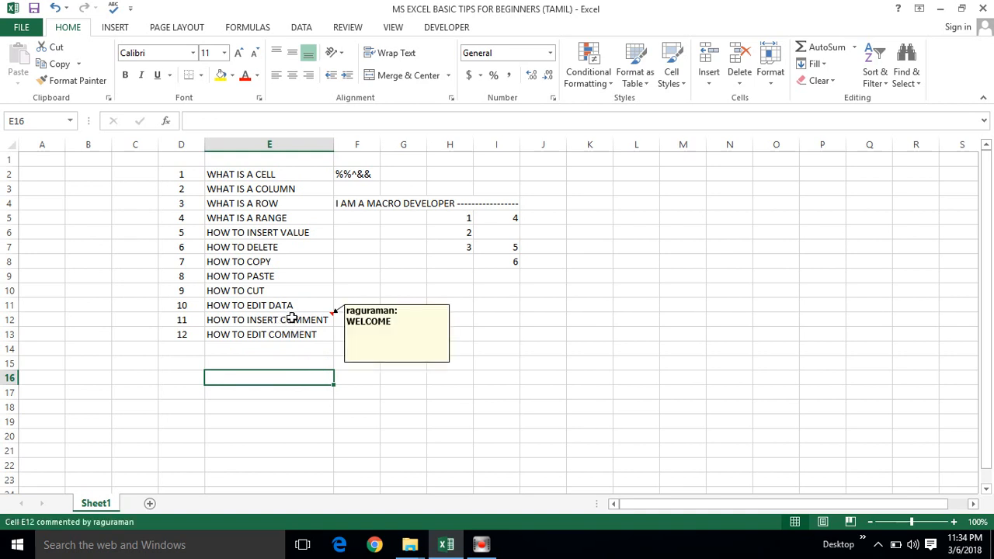
left_click(311, 319)
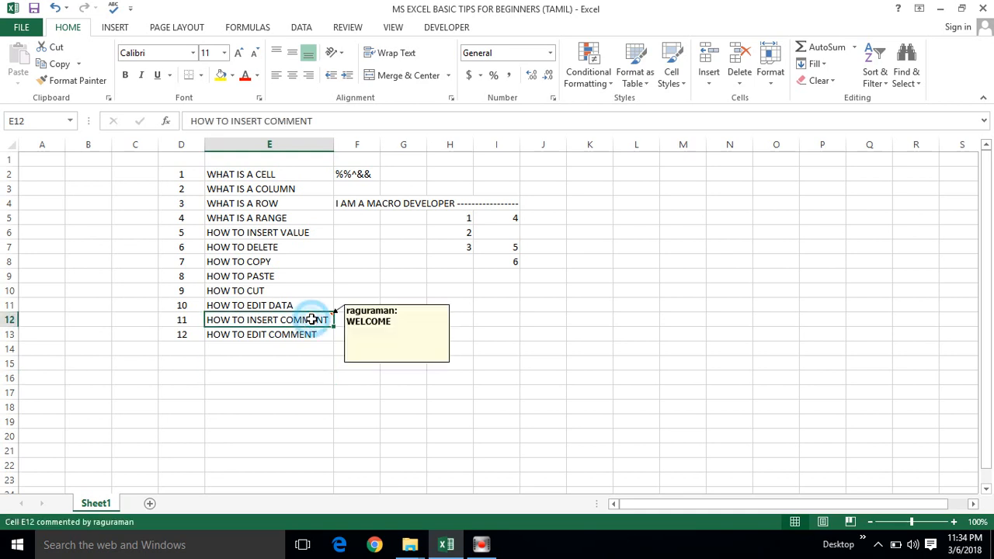
right_click(312, 320)
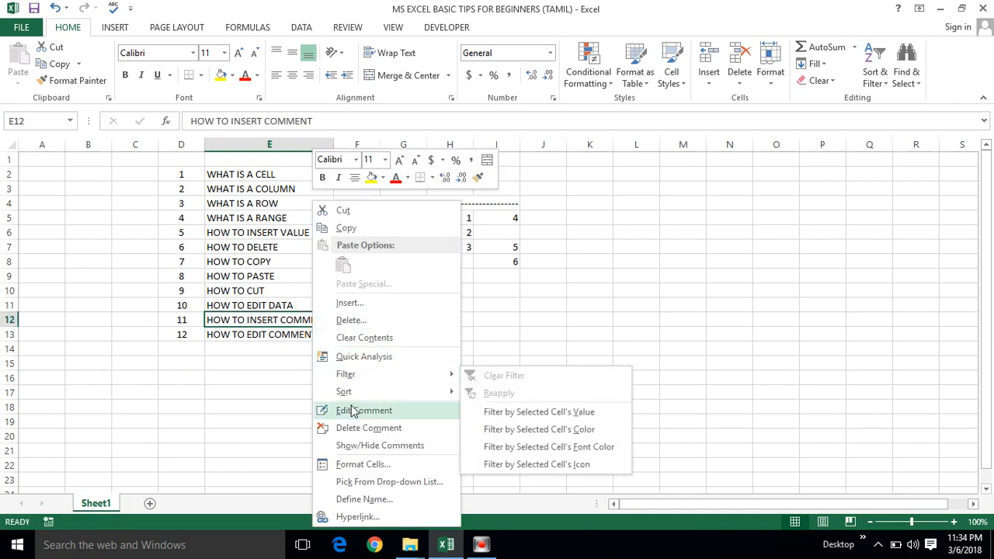
left_click(359, 446)
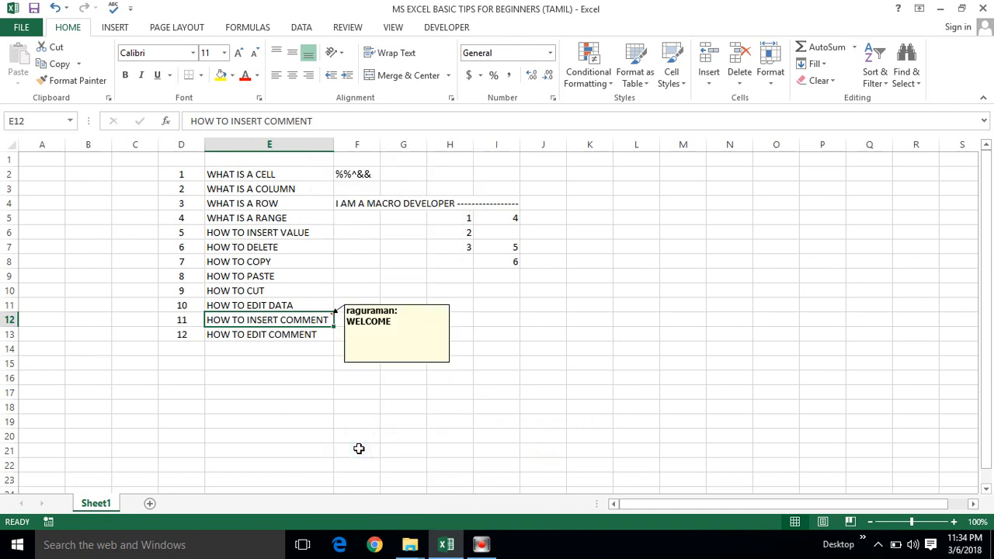
left_click(291, 364)
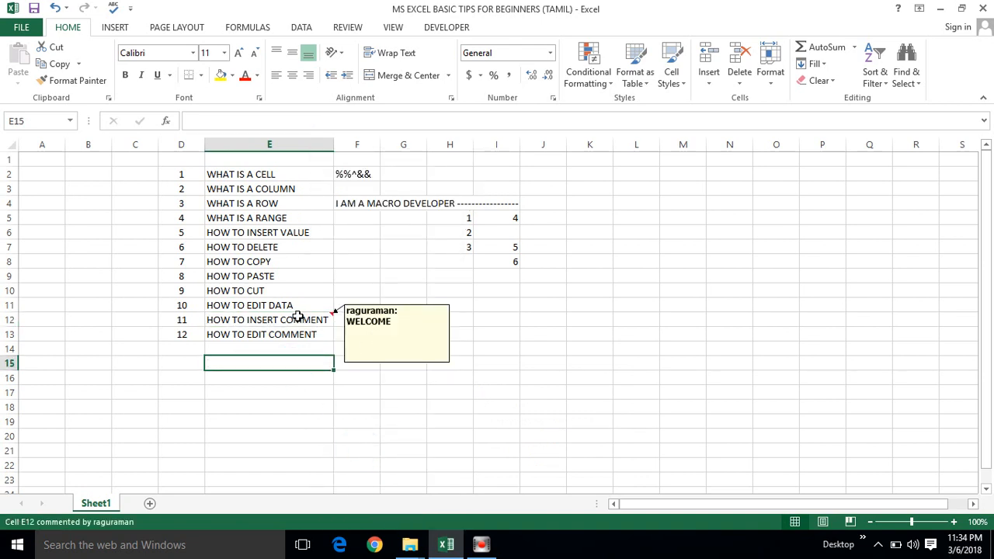
Move the E12 comment box to the empty area spanning columns K to M, beside rows 8 to 11.
left_click(326, 318)
left_click(396, 311)
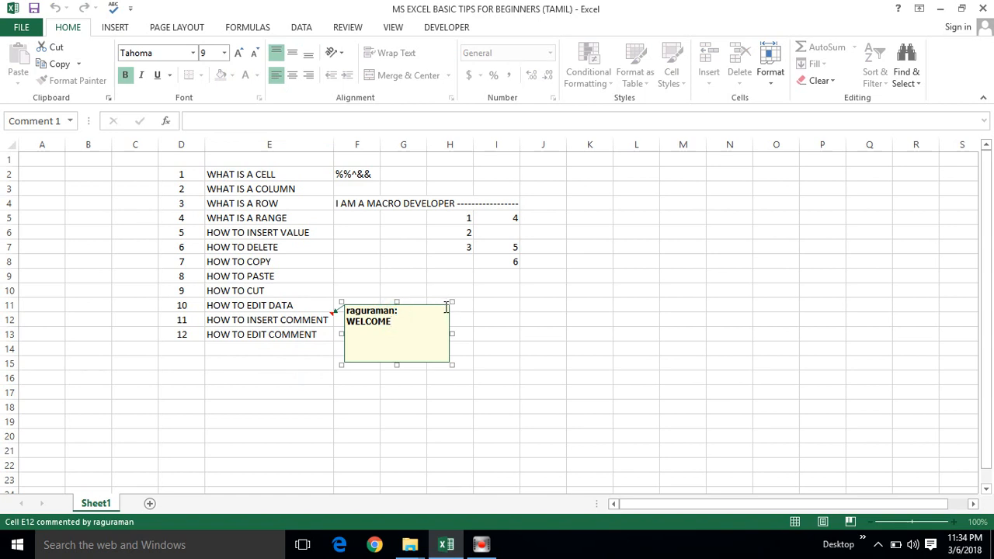
left_click_drag(451, 326, 720, 279)
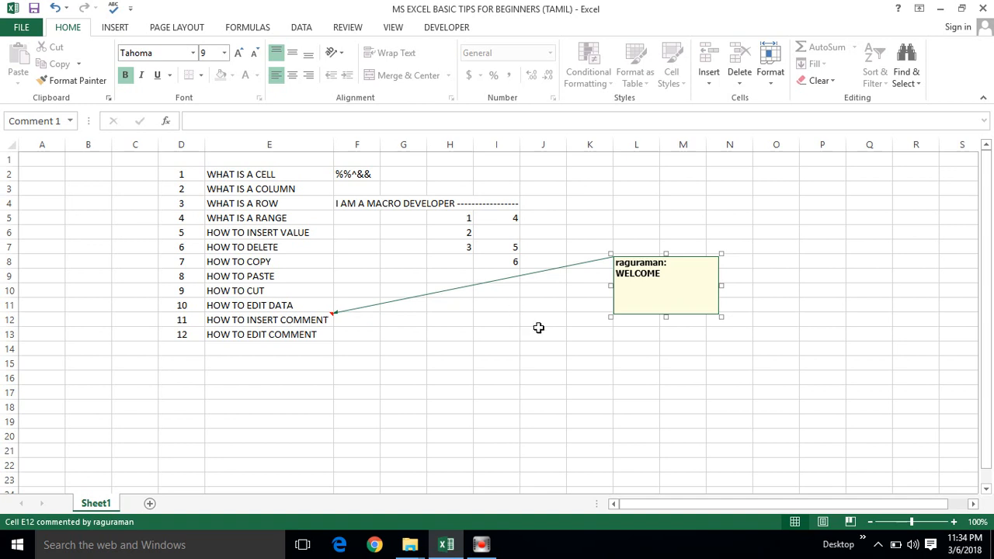
Edit the comment on cell E12 so its message reads "WELCOME To".
left_click(246, 340)
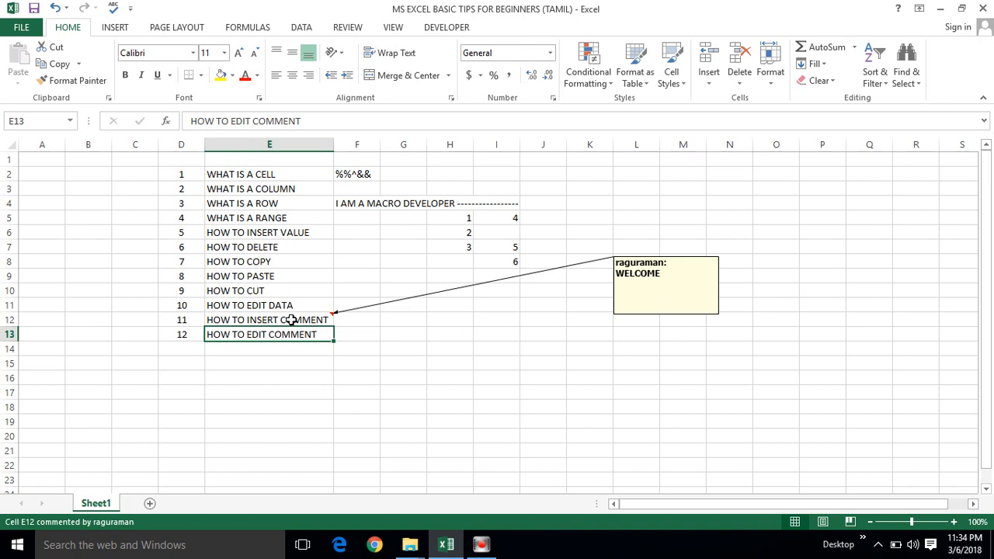
right_click(291, 319)
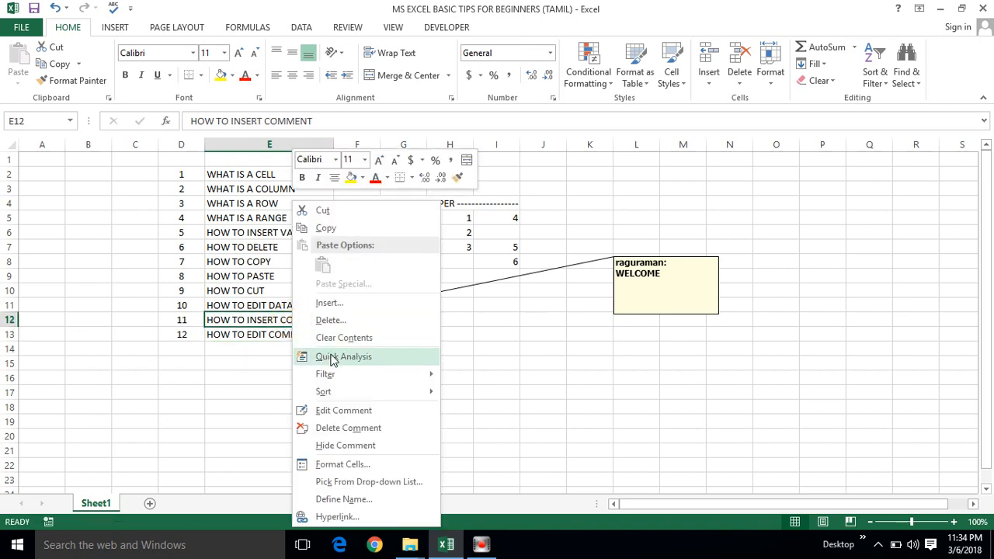
left_click(337, 410)
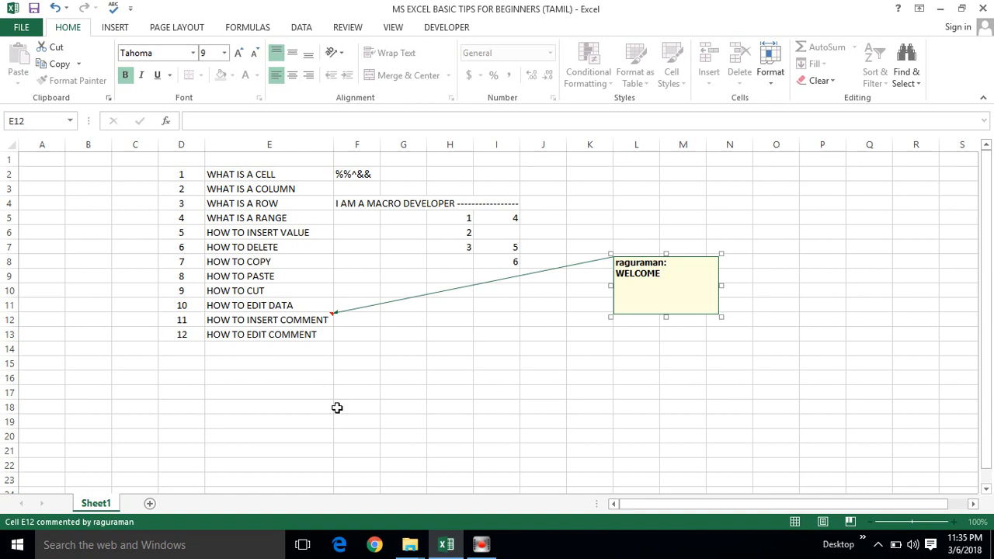
type("To")
left_click(517, 309)
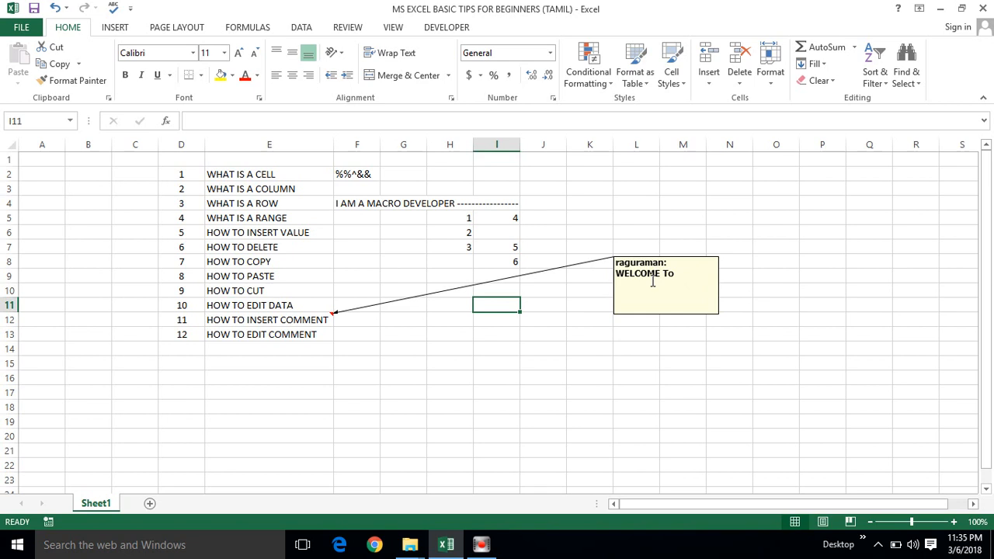
left_click(224, 175)
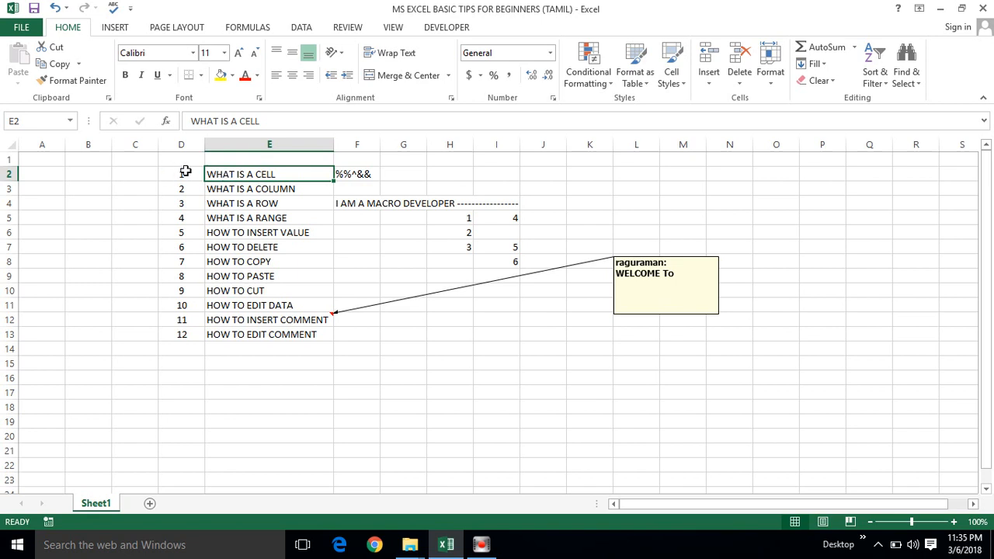
left_click(225, 205)
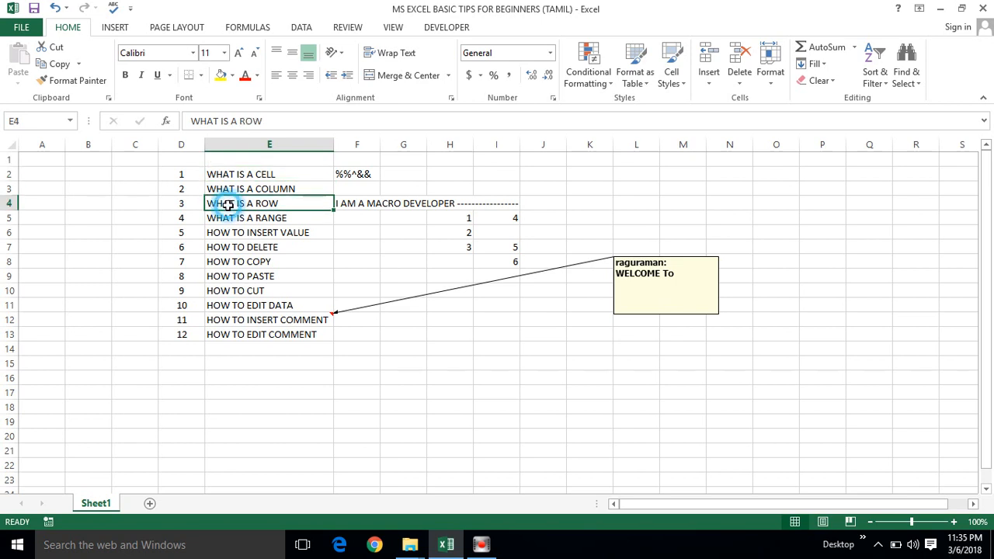
left_click(180, 175)
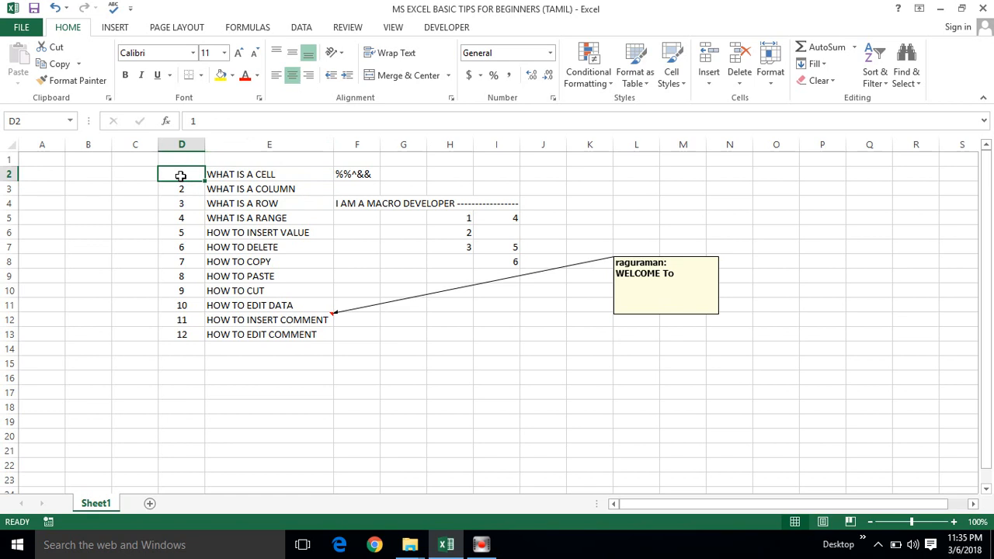